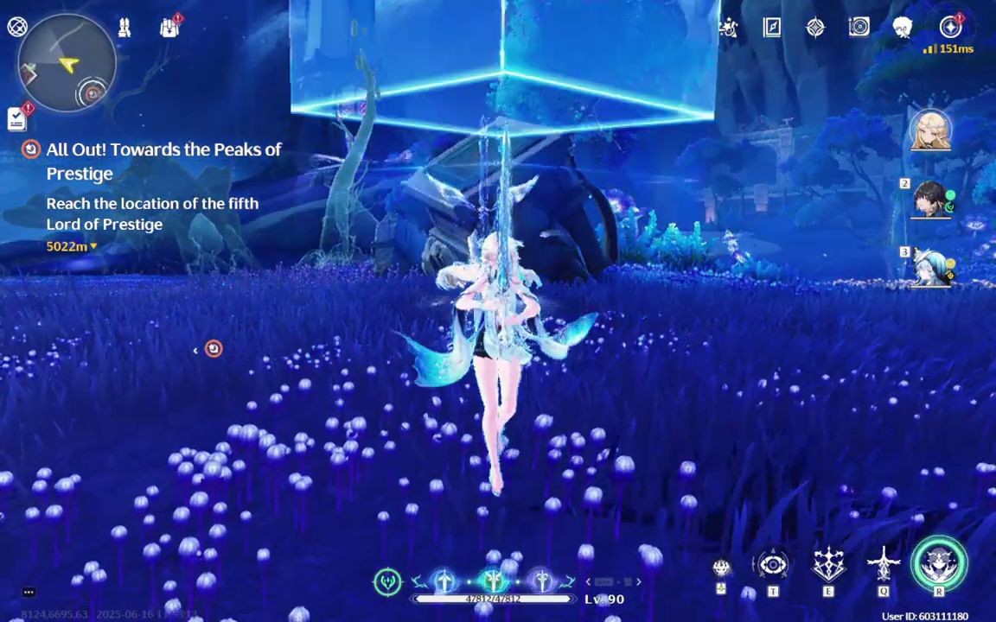
Step: Cast the first character's skill, run across the flower field and dash into combat with the Lv. 86 enemies in the water
key("e")
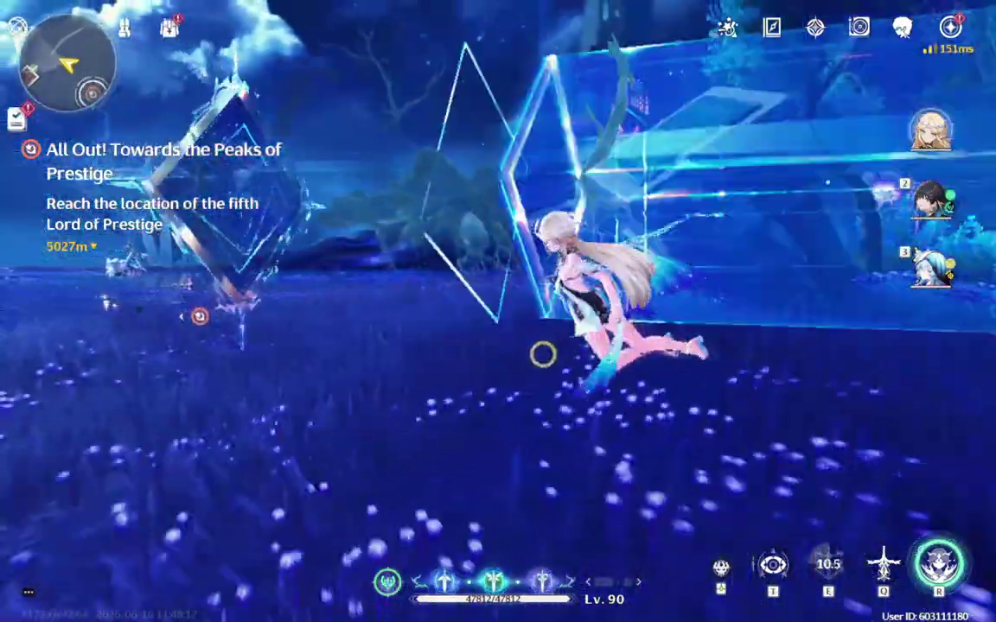
key("w")
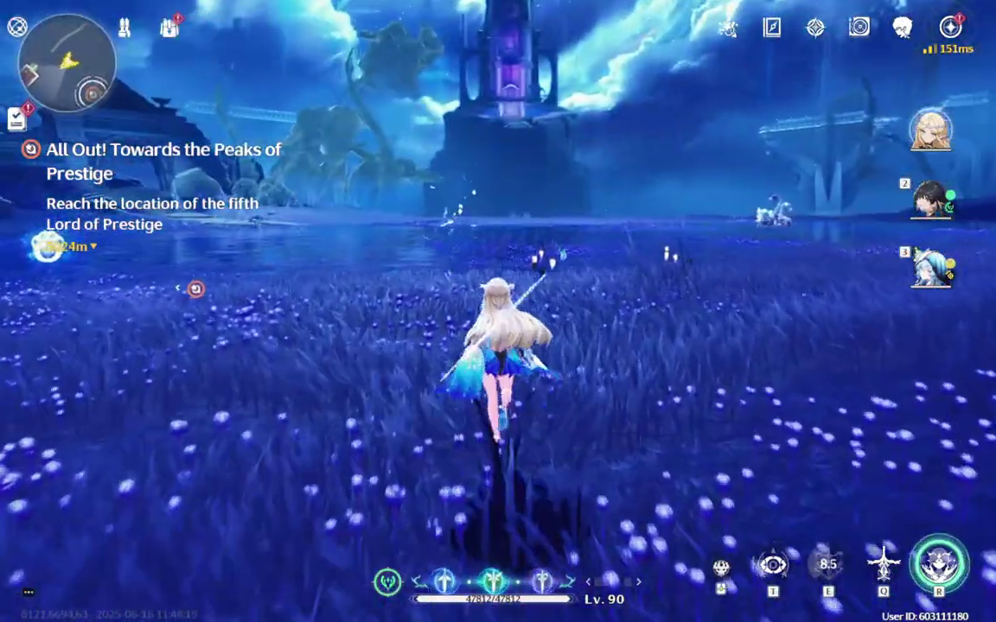
key("shift")
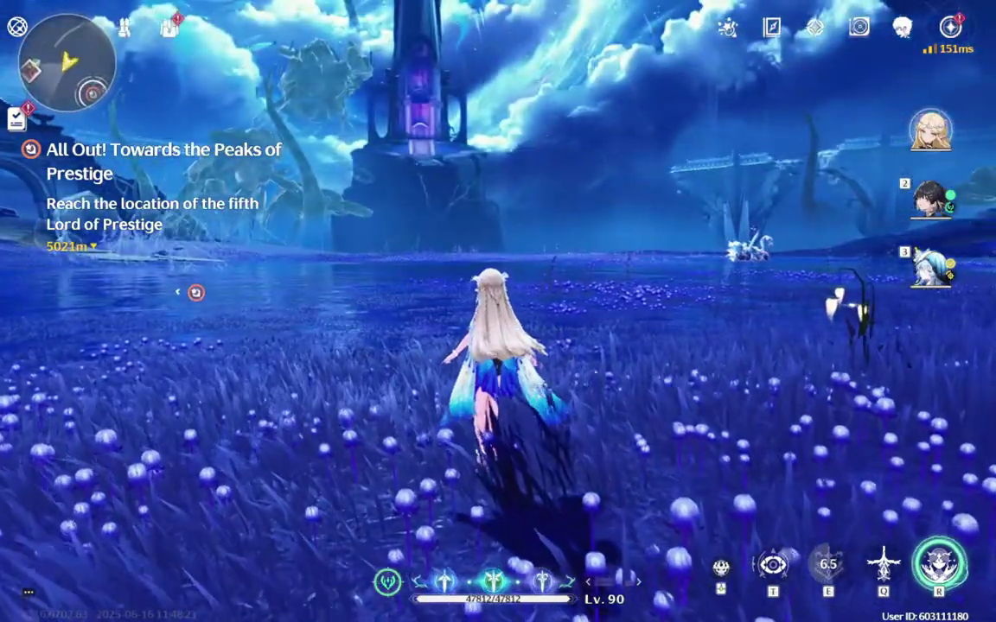
key("shift")
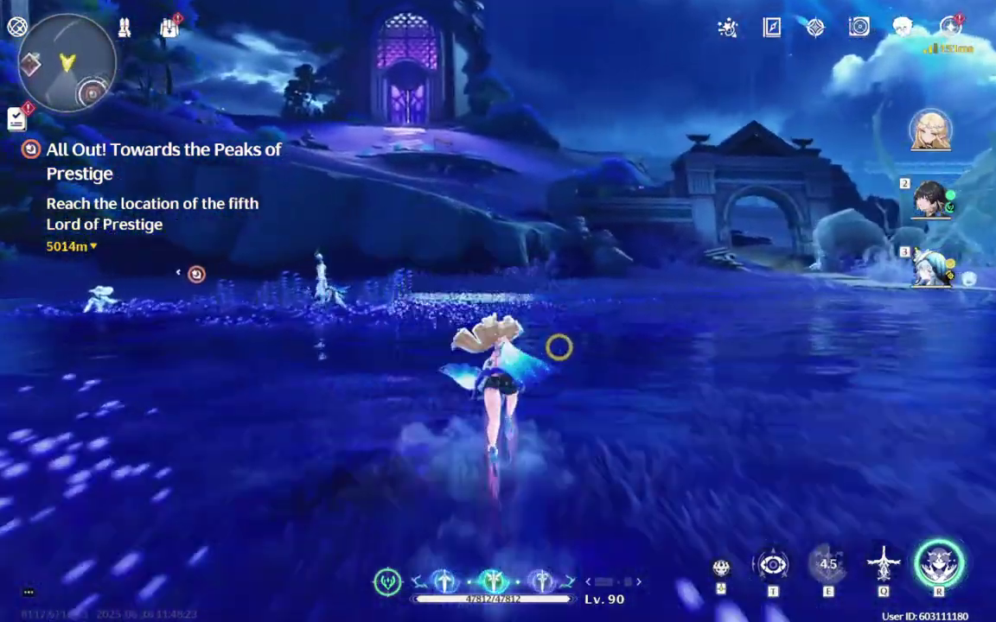
key("shift")
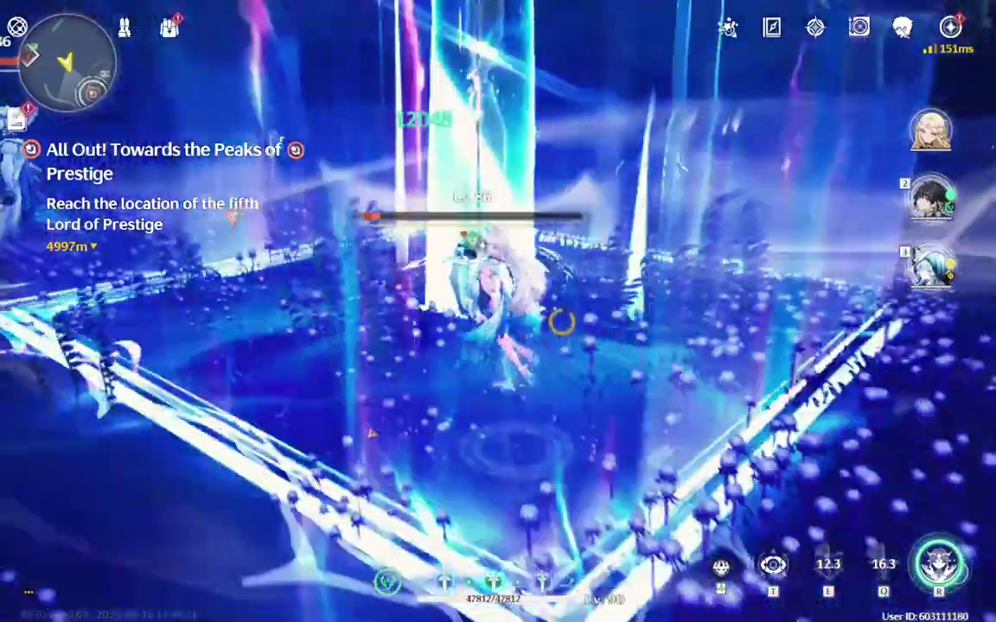
key("shift")
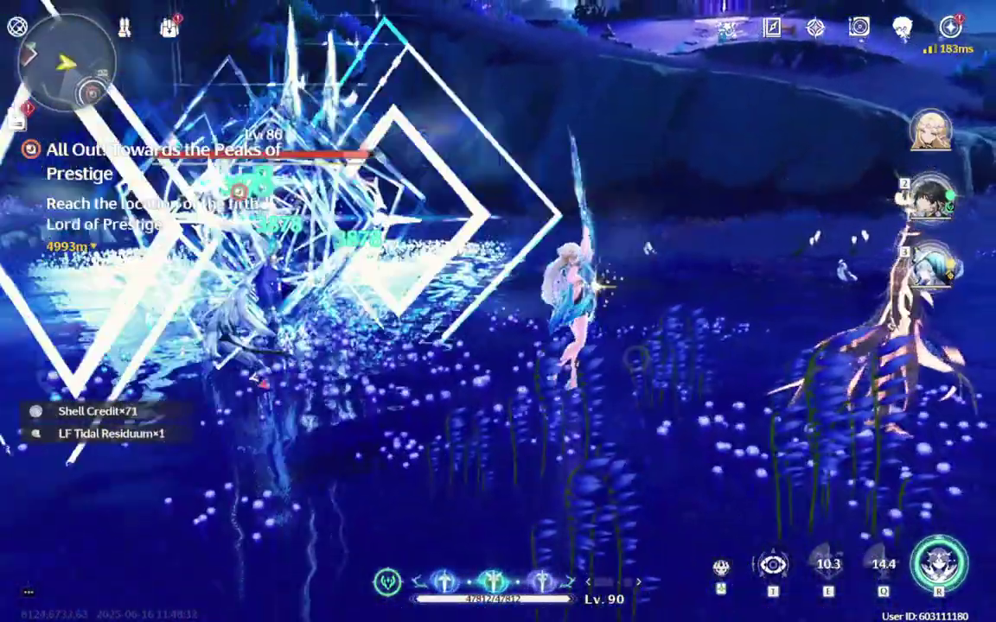
Step: Swap to the second character, use its skill on the remaining enemies and return to the first character
key("2")
key("e")
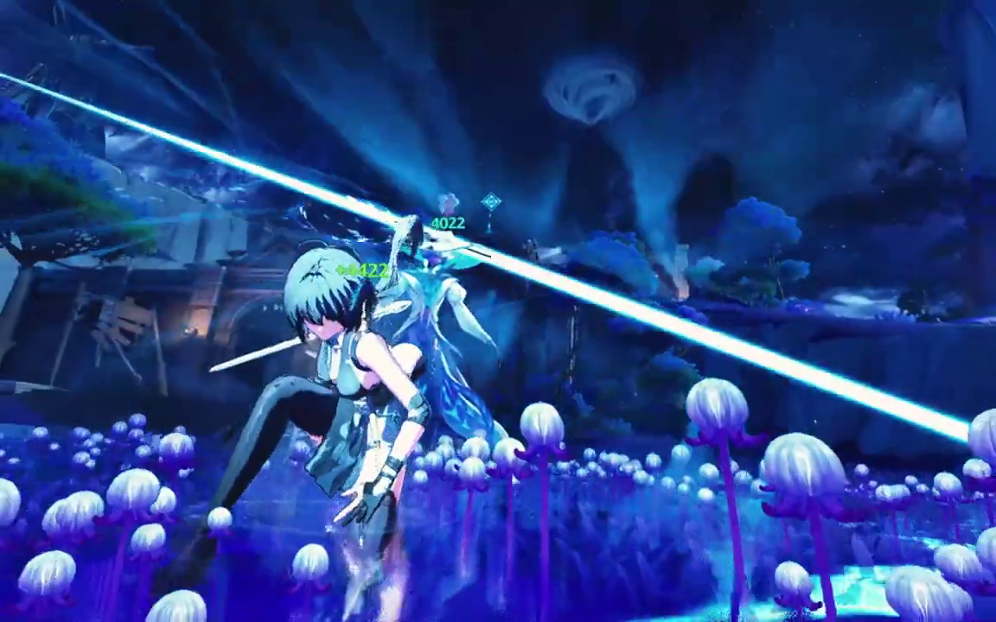
key("e")
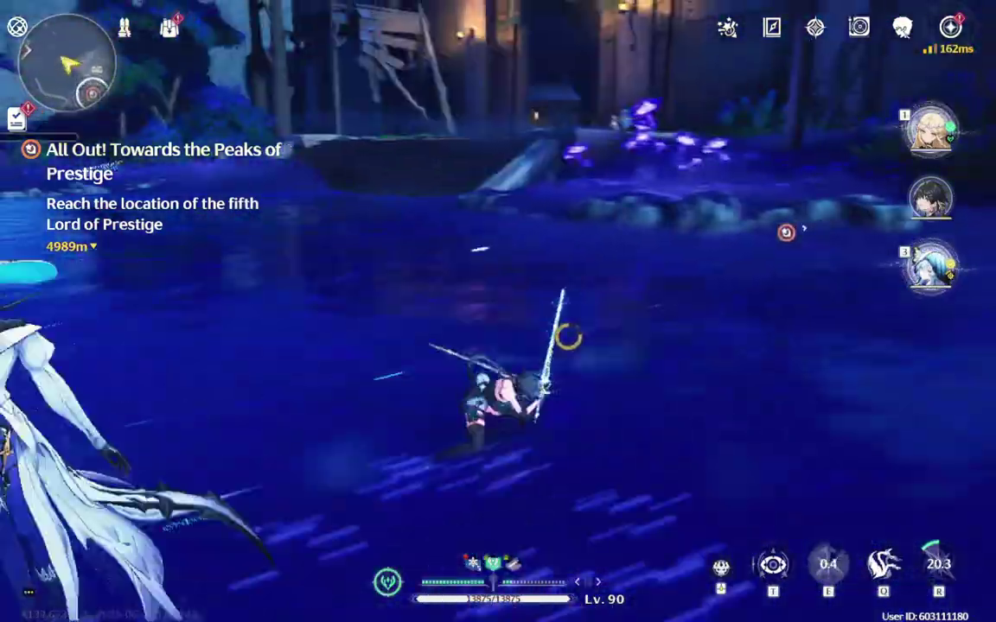
key("1")
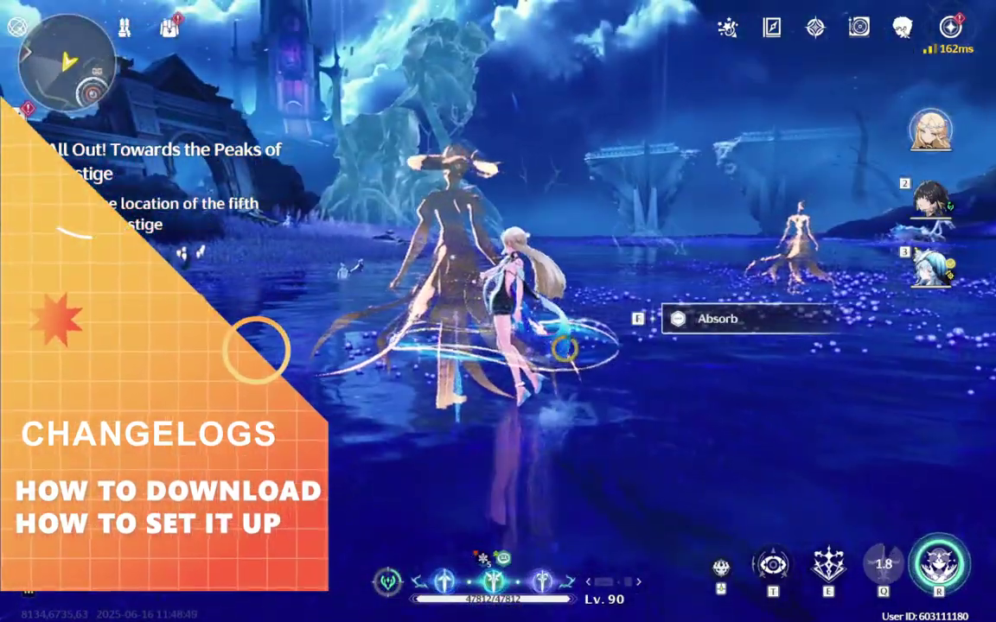
Step: Absorb the echoes of the defeated enemies and run on across the field
key("f")
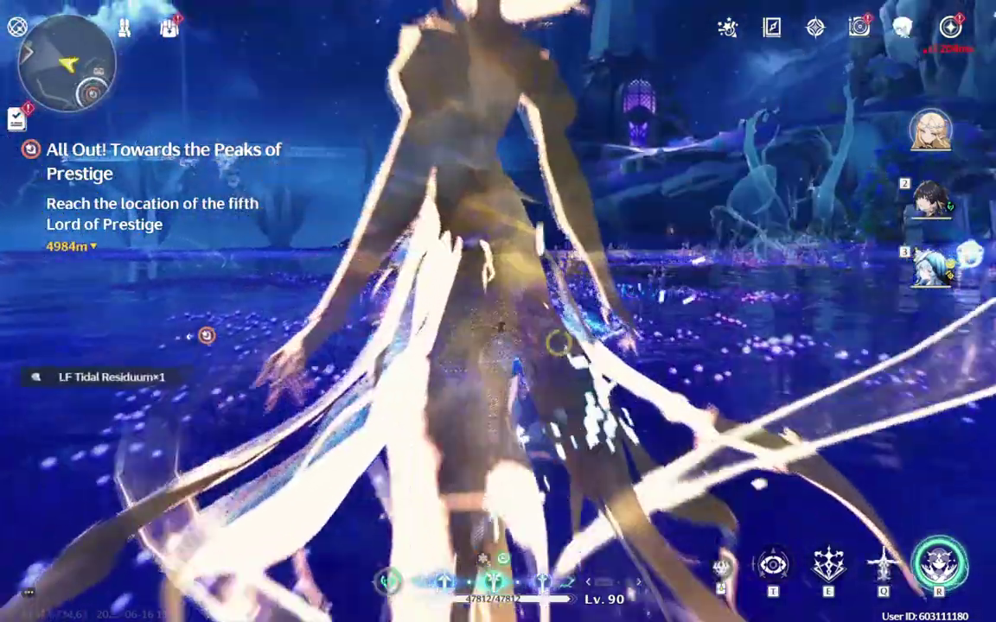
key("f")
key("w")
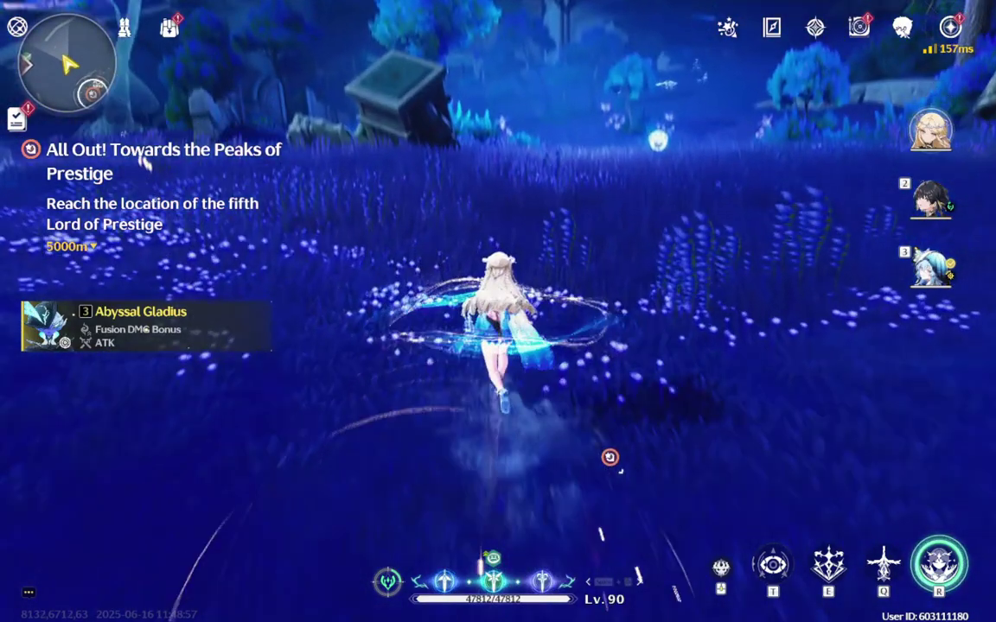
Step: Engage the Nightmare: Impermanence Heron boss, alternating the skills of the third and second characters
key("w")
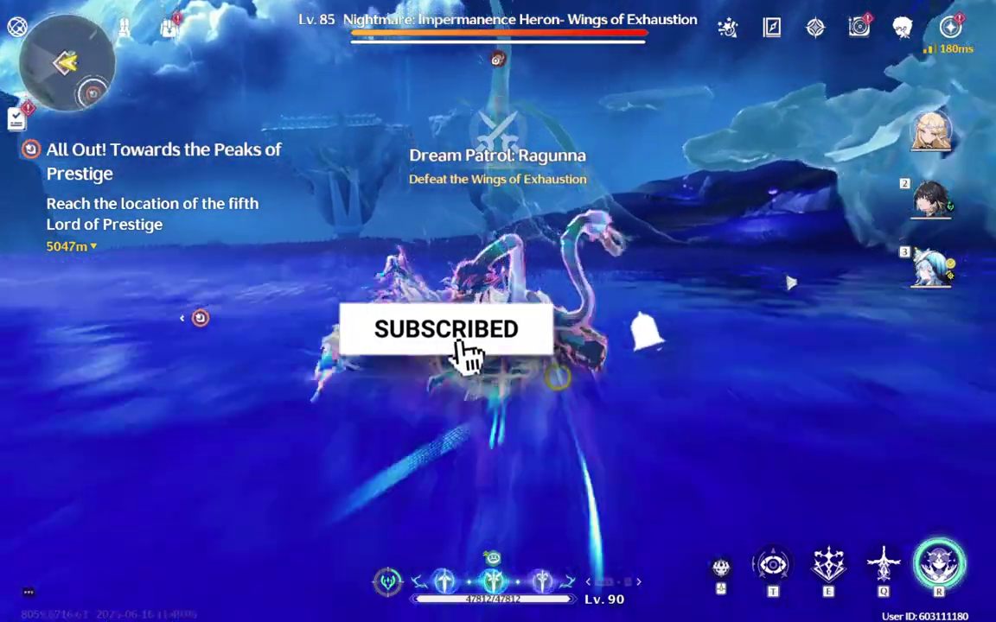
left_click(790, 282)
key("3")
key("e")
left_click(791, 290)
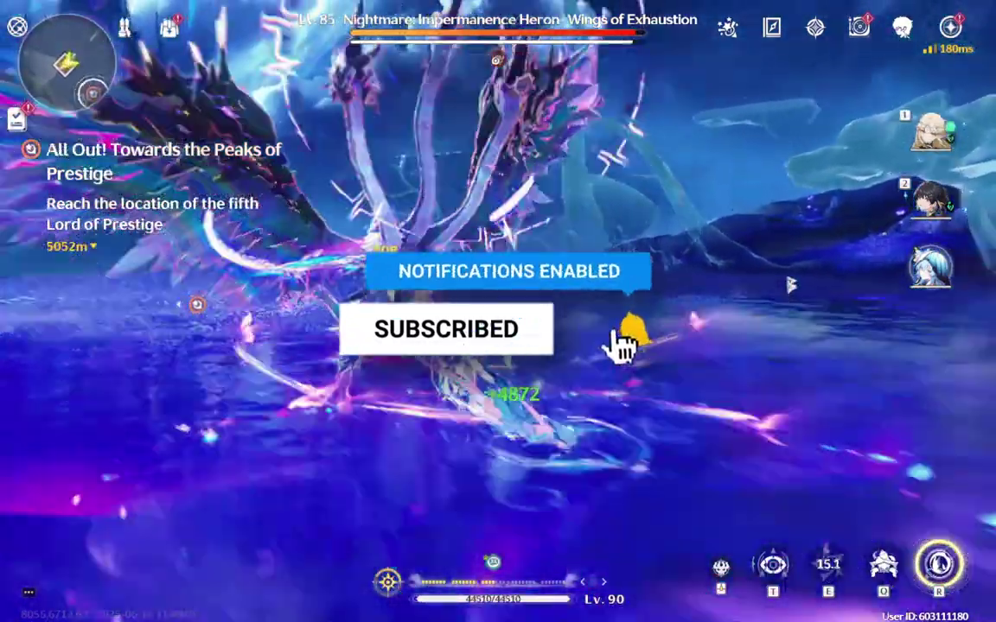
key("2")
key("e")
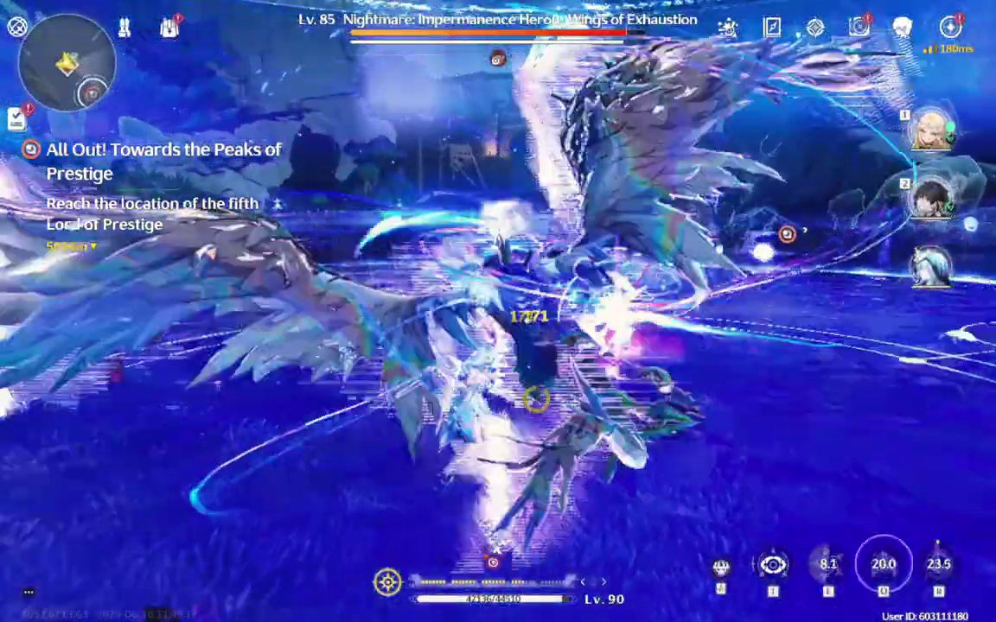
key("2")
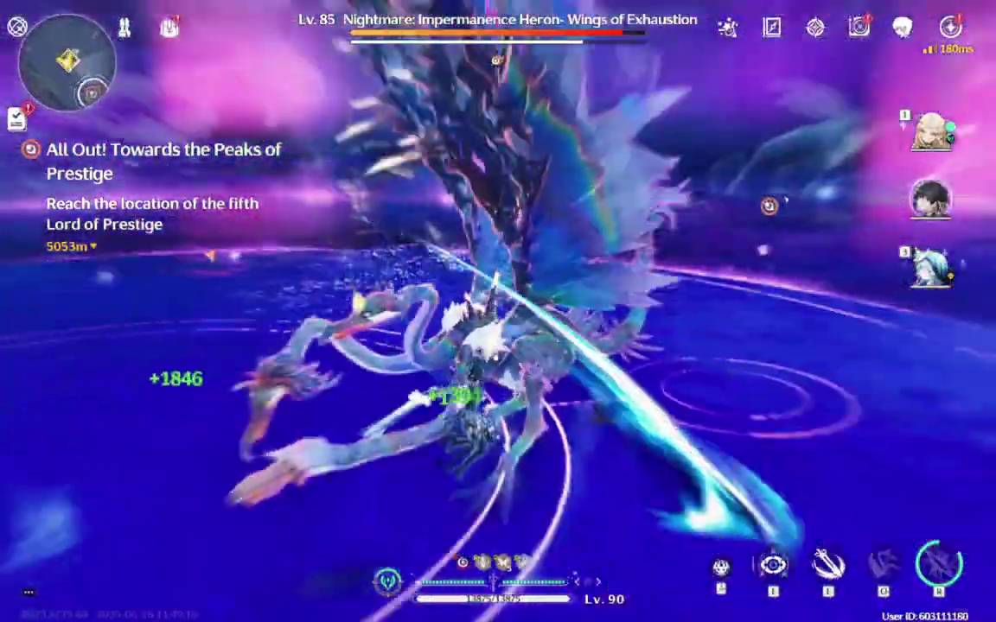
key("e")
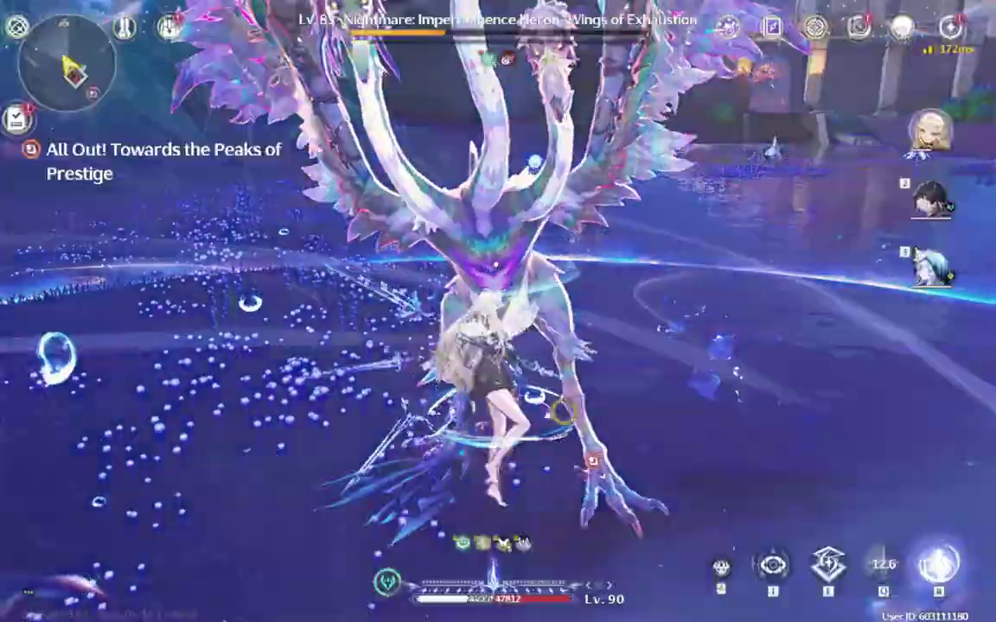
Step: Defeat the Wings of Exhaustion boss with attacks, skills and swaps between the second and first characters
left_click(497, 311)
left_click(497, 311)
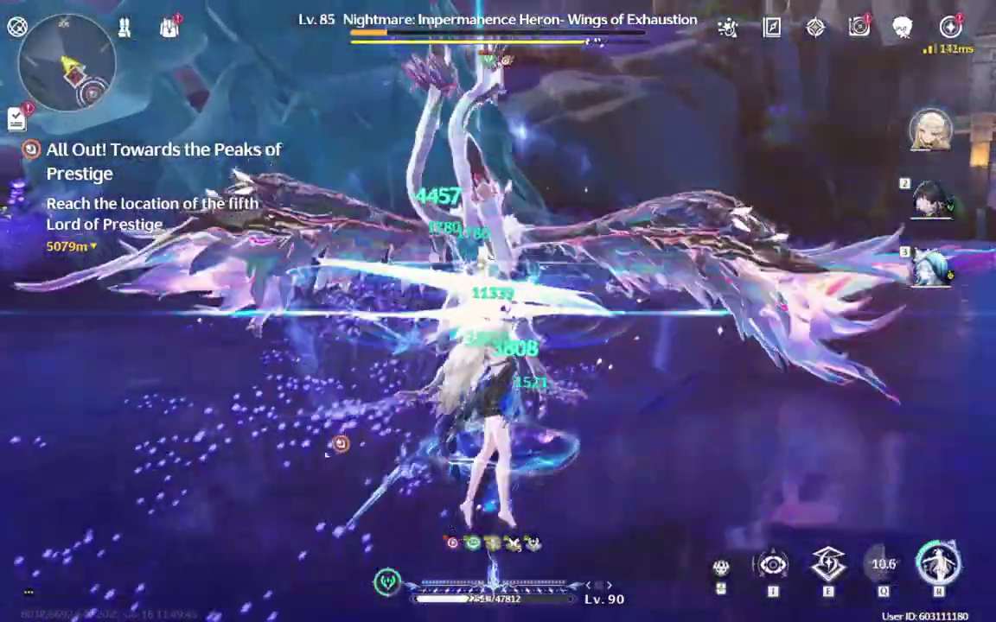
left_click(497, 311)
key("e")
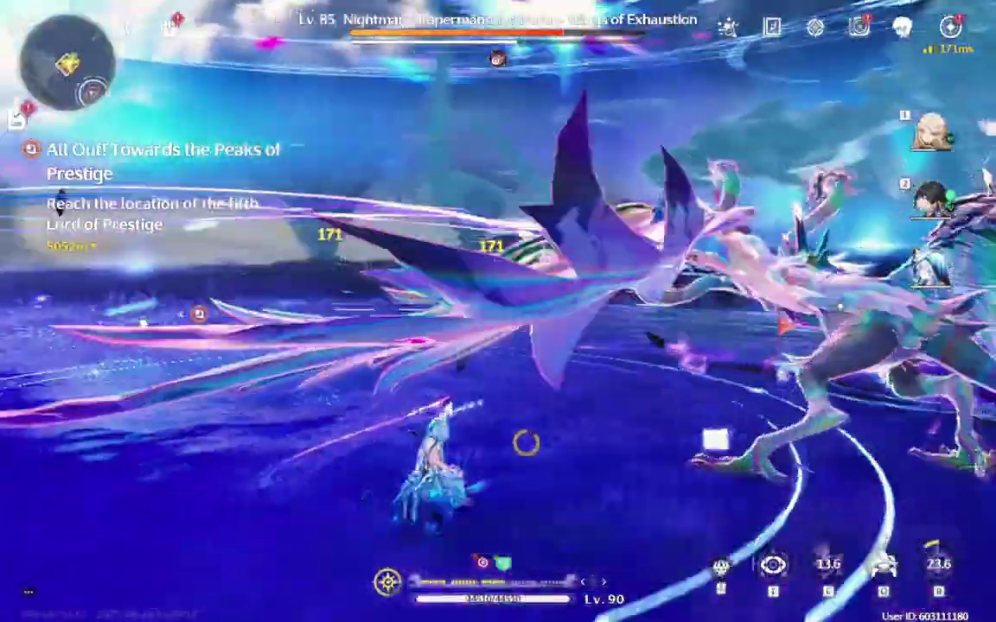
key("2")
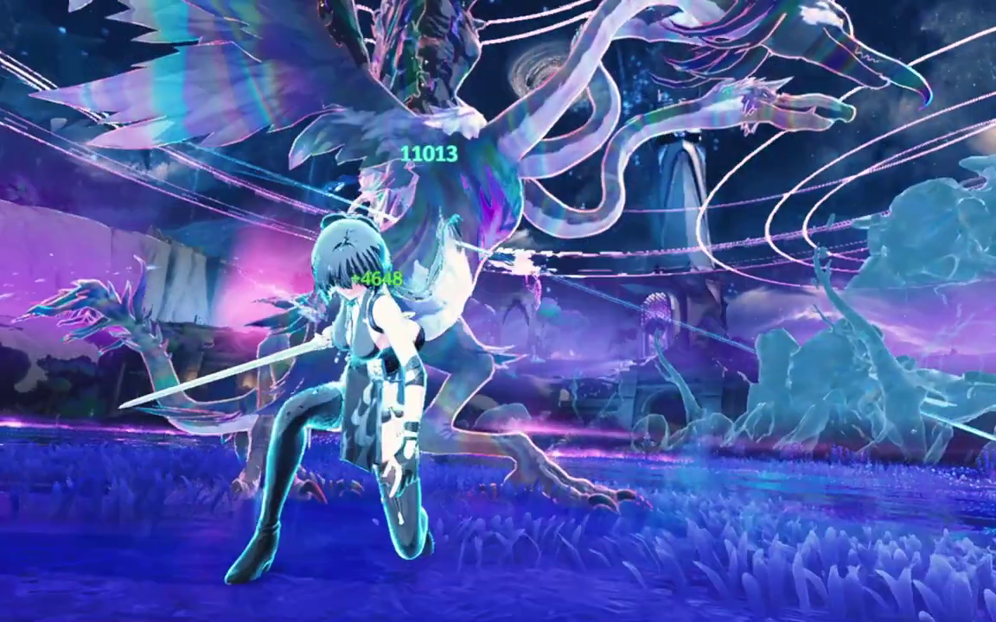
key("1")
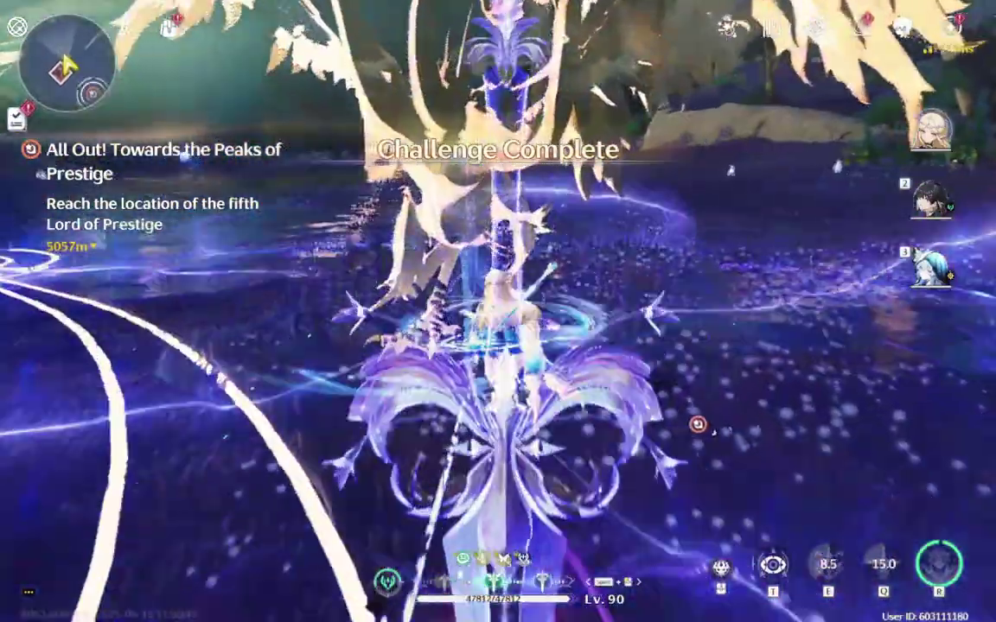
key("w")
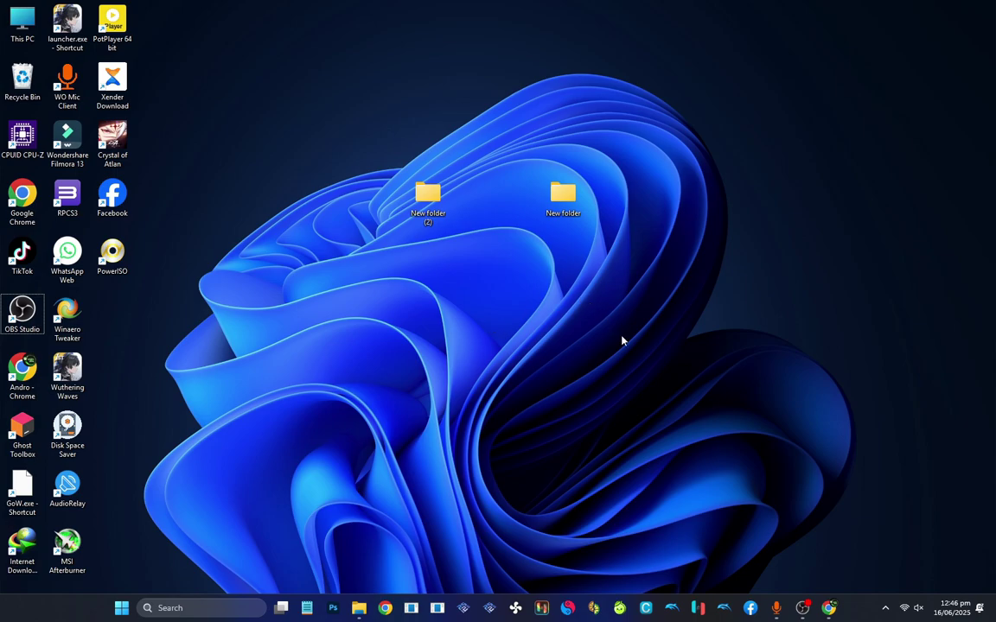
left_click(832, 616)
left_click(241, 39)
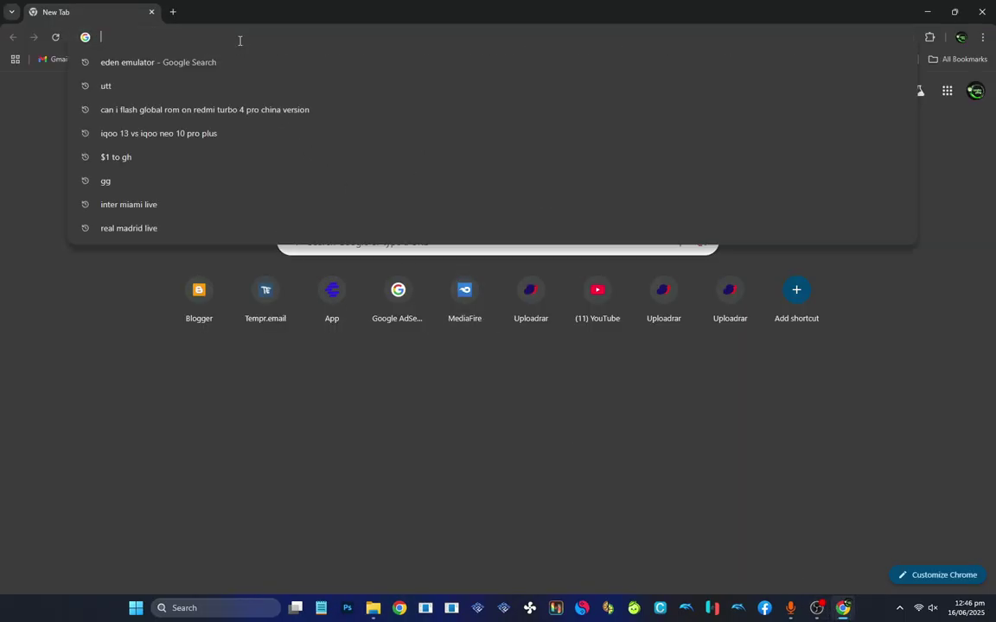
right_click(241, 41)
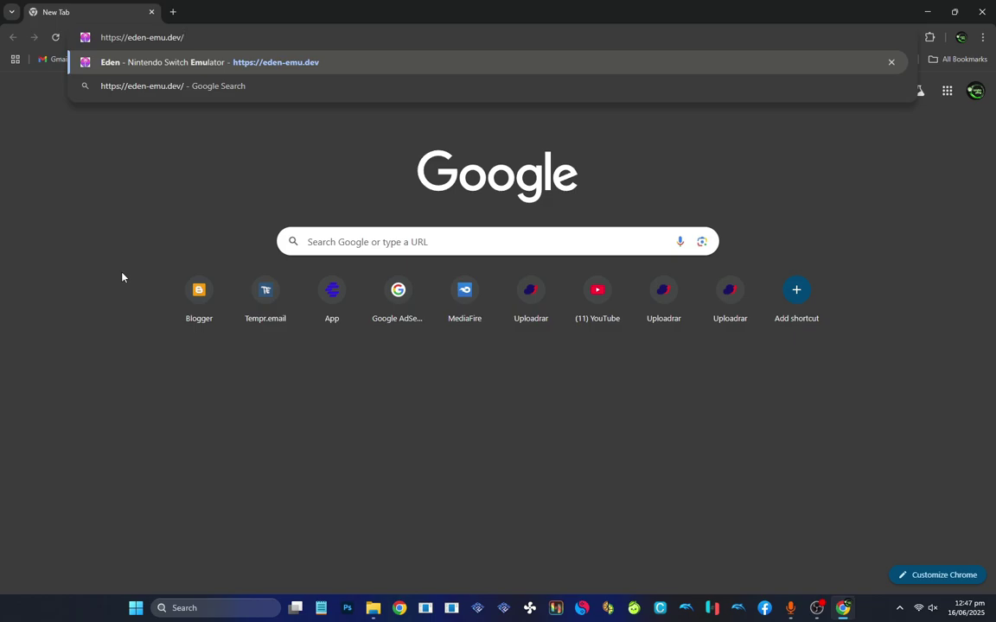
key("Return")
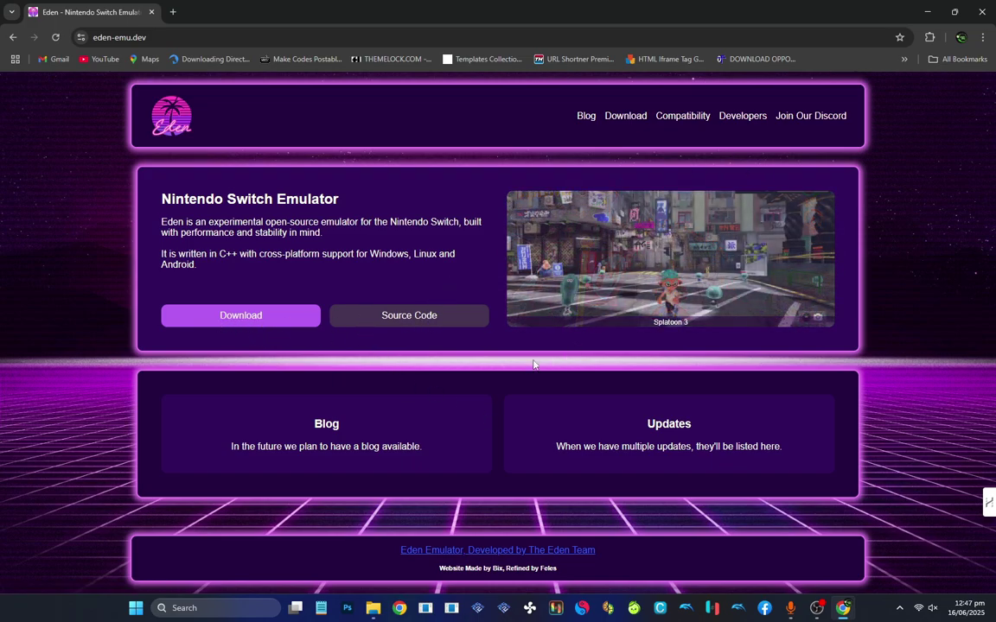
left_click(237, 318)
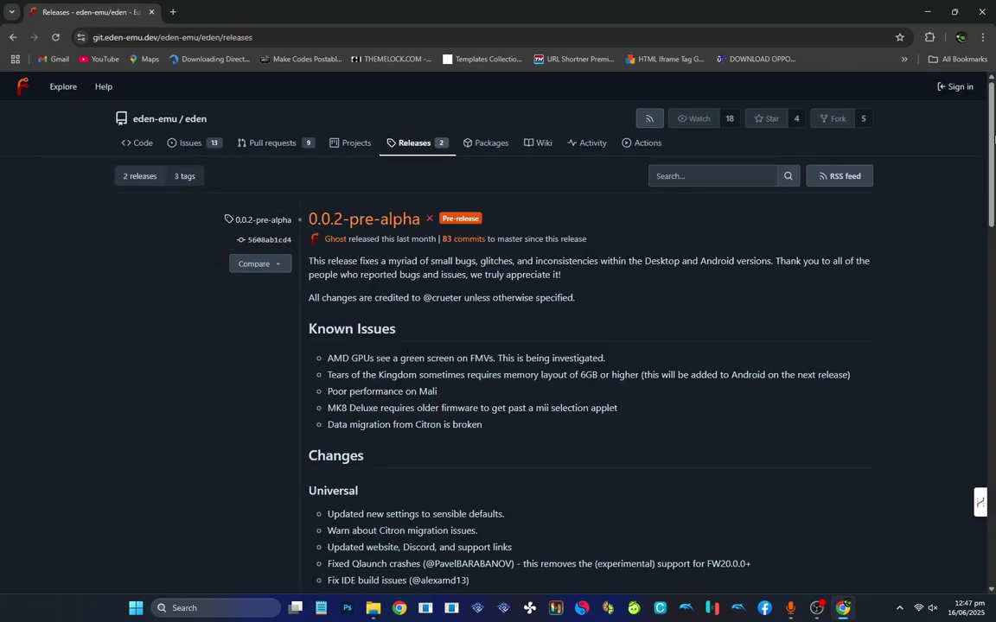
Step: Examine the known issues, changes and downloadable files of the 0.0.2-pre-alpha release
scroll(316, 161, "down", 2)
scroll(317, 161, "up", 1)
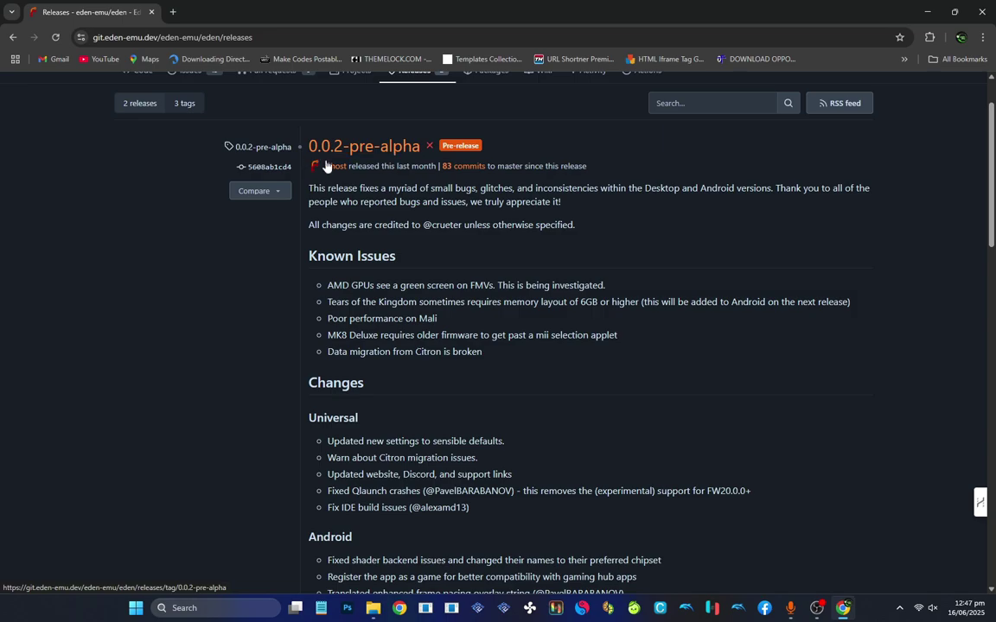
mouse_move(437, 167)
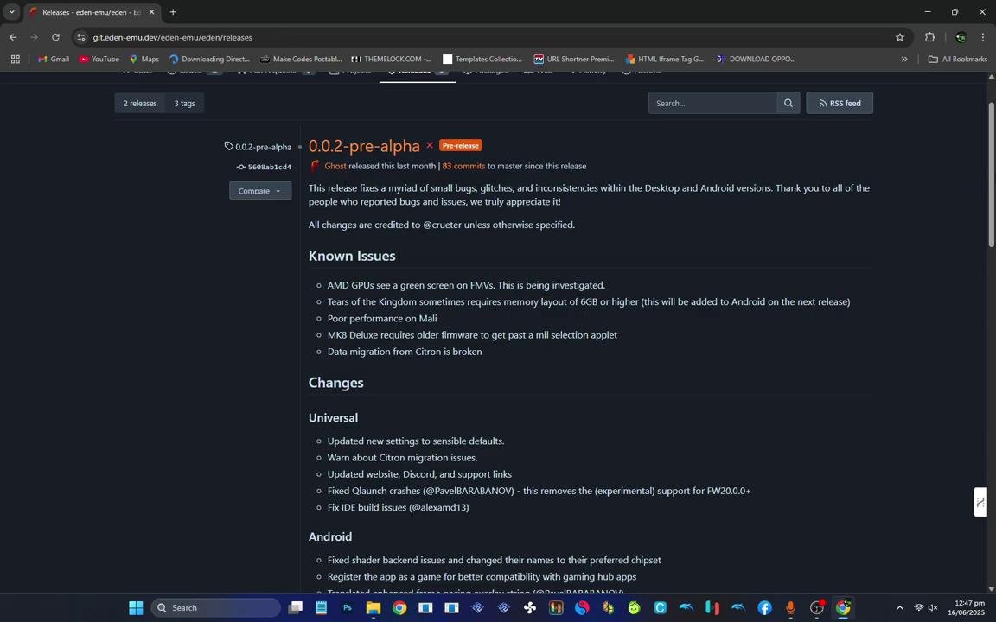
scroll(484, 434, "down", 7)
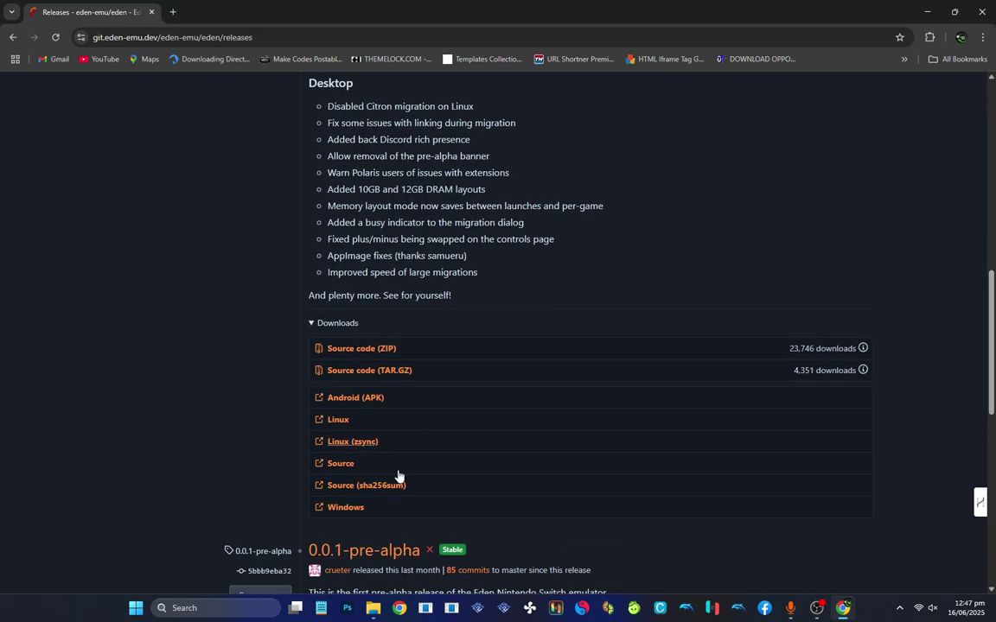
scroll(363, 525, "up", 7)
scroll(532, 280, "up", 2)
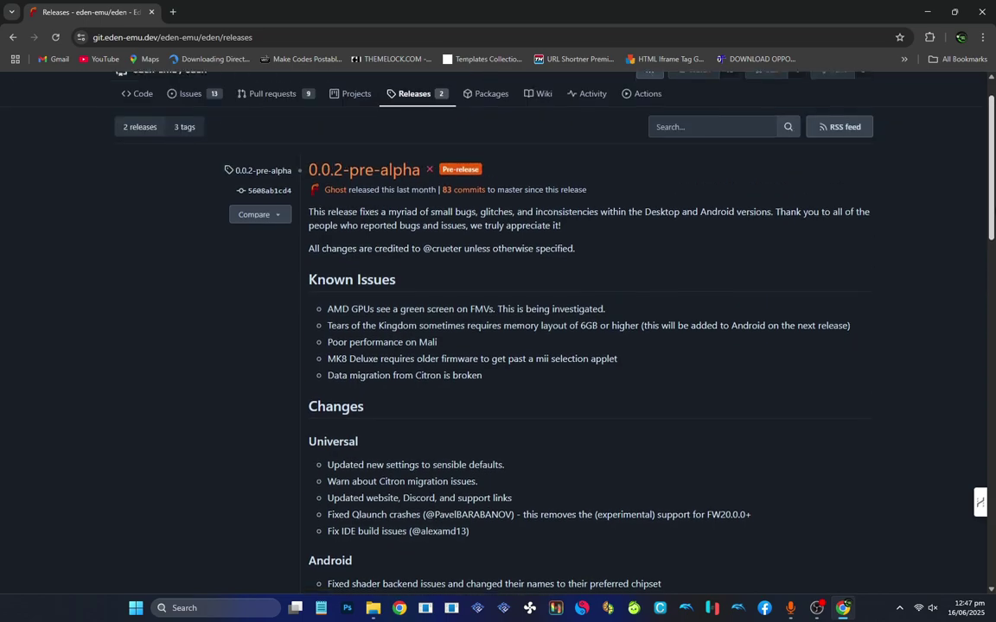
scroll(532, 280, "down", 1)
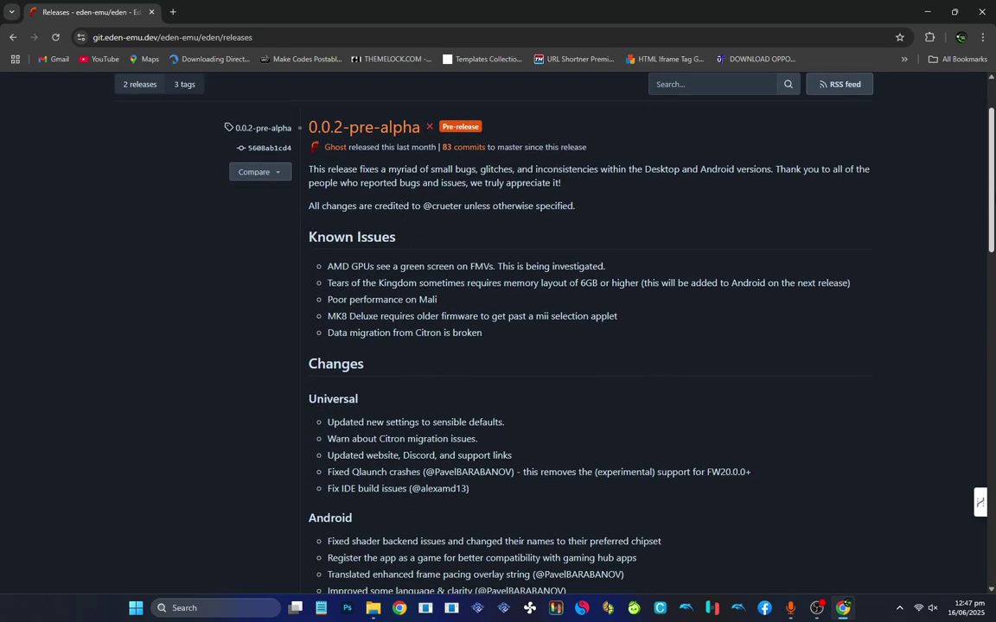
scroll(532, 346, "down", 7)
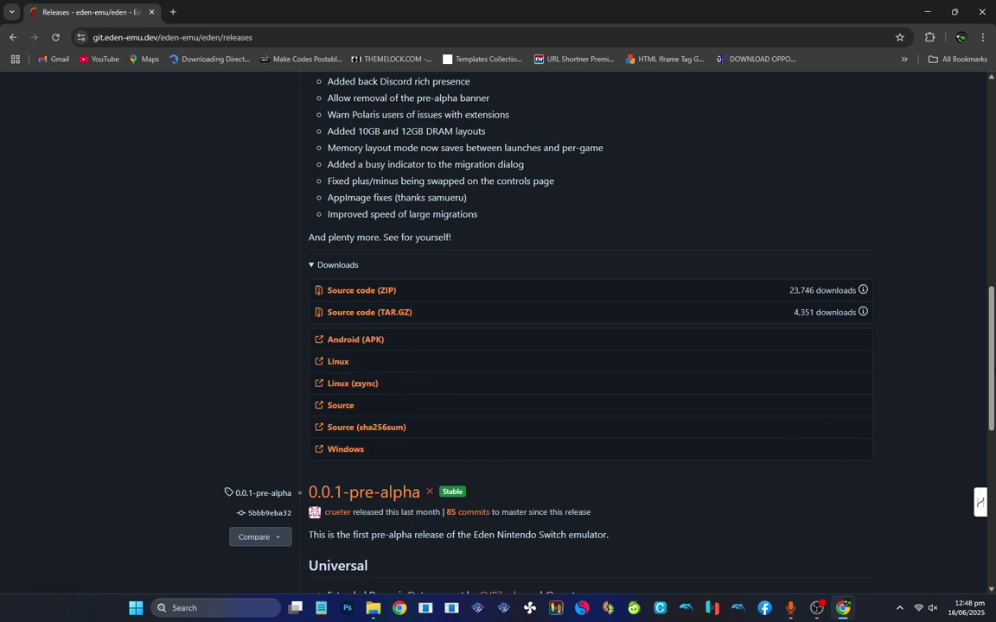
scroll(588, 328, "down", 1)
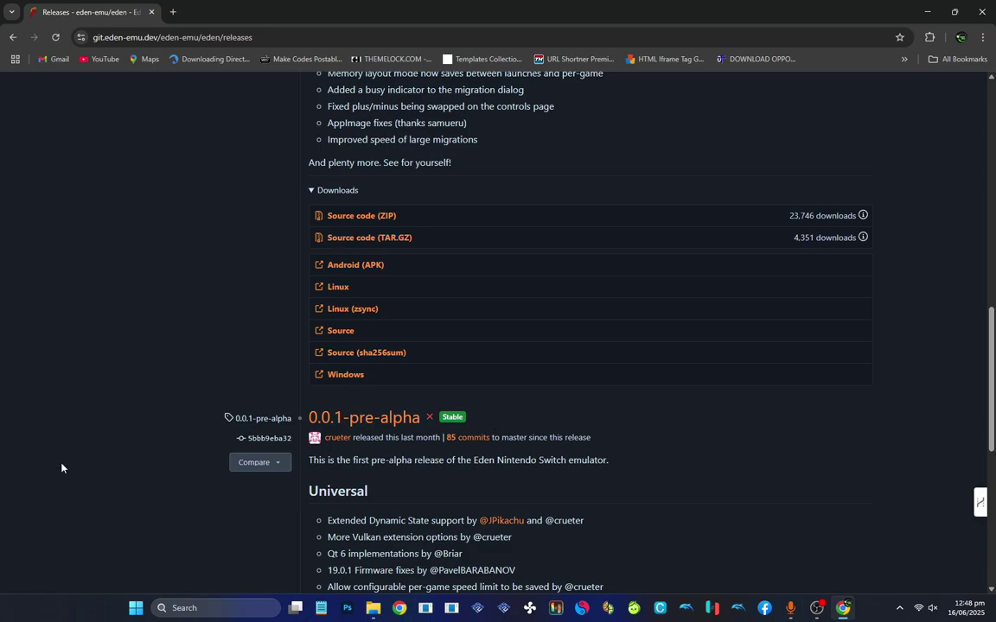
Step: Open the Windows build's MEGA page and check the download options for Eden-Windows-MSVC-0.0.2-pre-alpha-amd64.zip
right_click(351, 381)
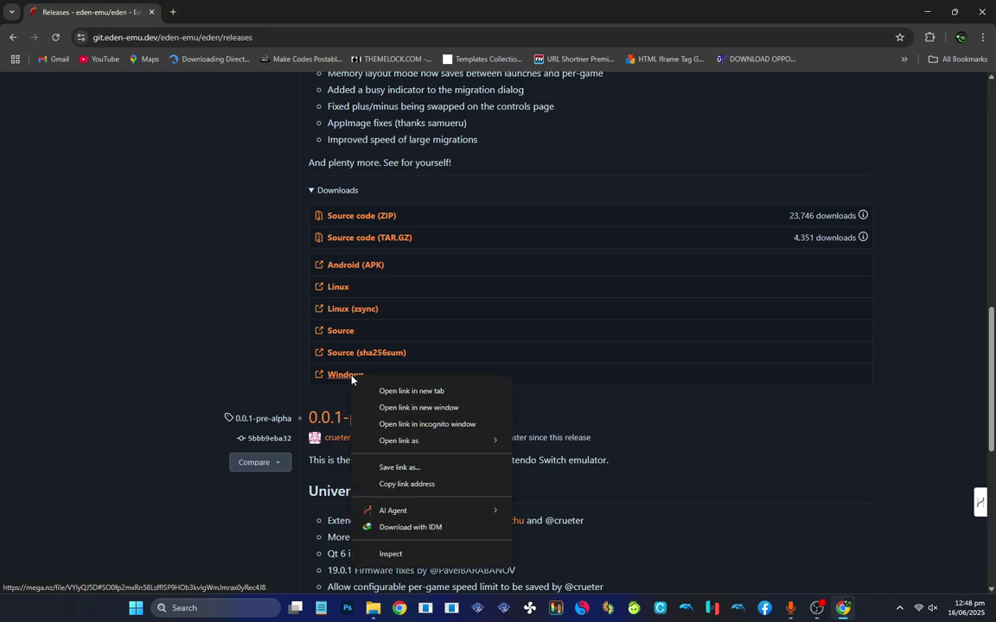
left_click(413, 525)
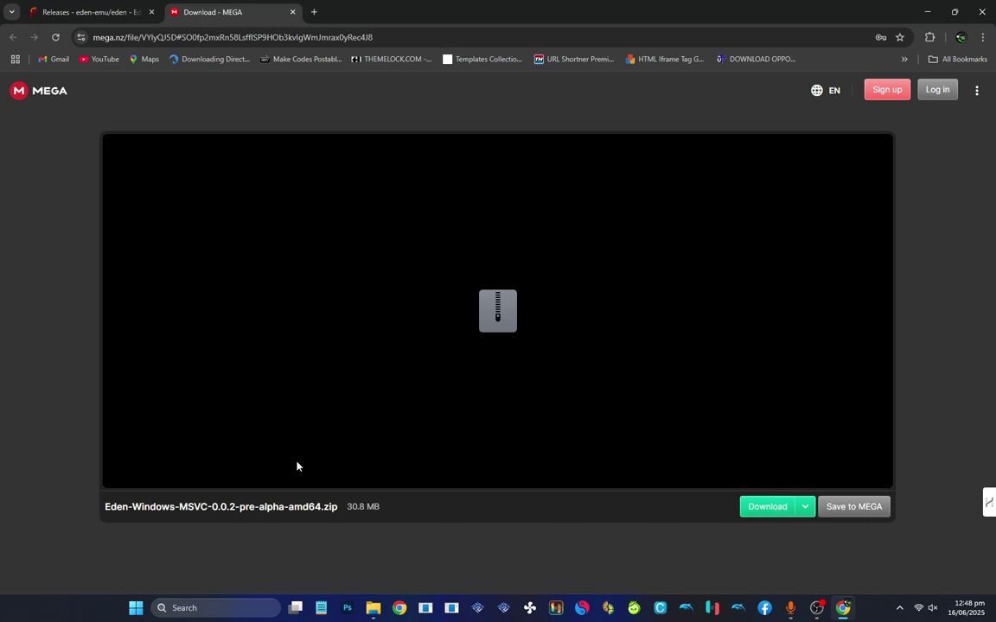
left_click(793, 509)
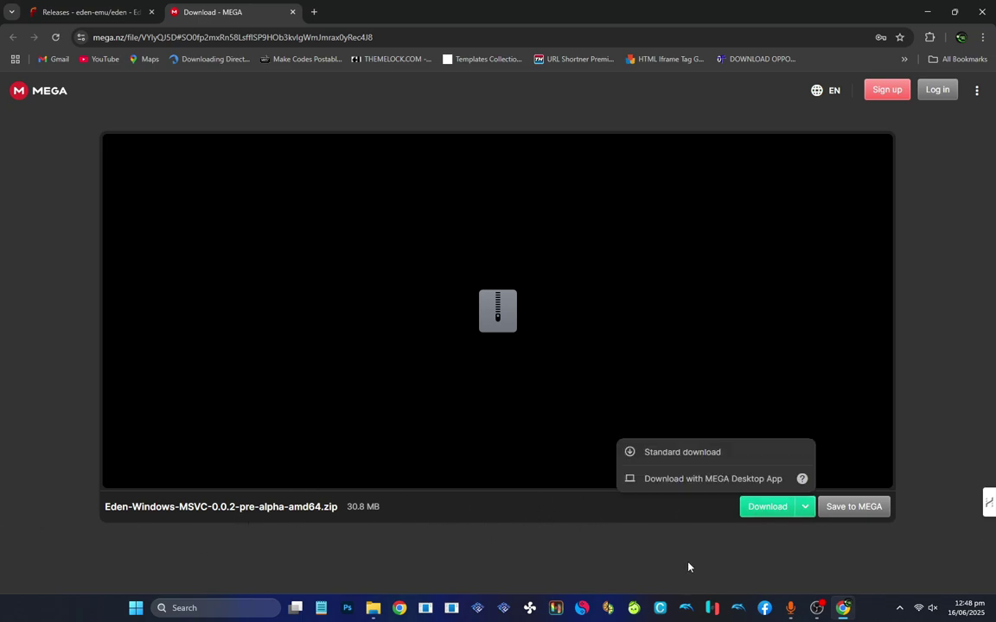
left_click(779, 516)
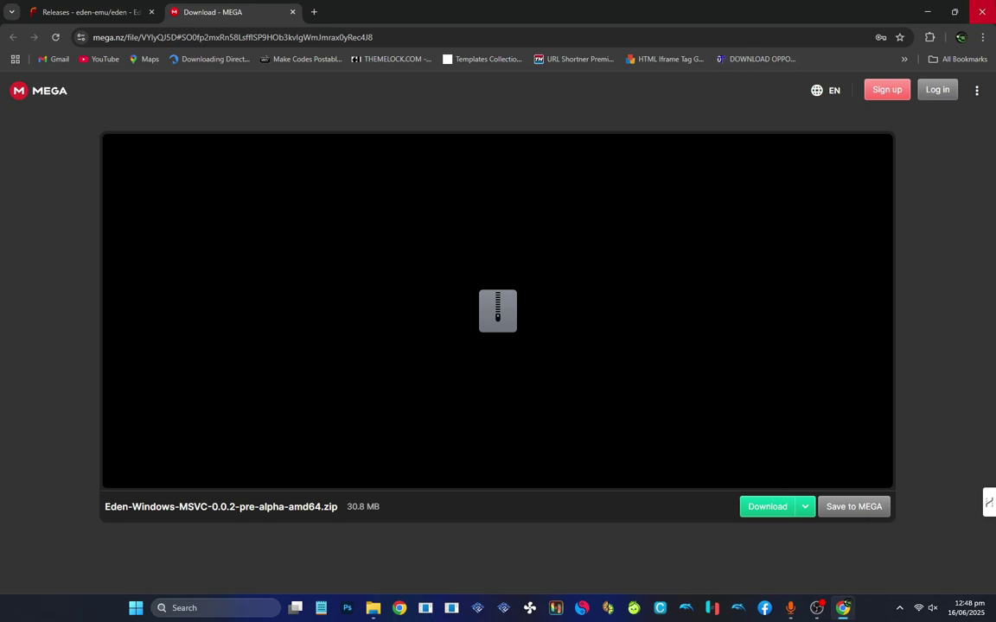
Step: Switch to File Explorer and extract Eden-Windows-MSVC-0.0.2-pre-alpha-amd64.zip from the desktop's New folder\EDEN into its own named folder with WinRAR
left_click(931, 8)
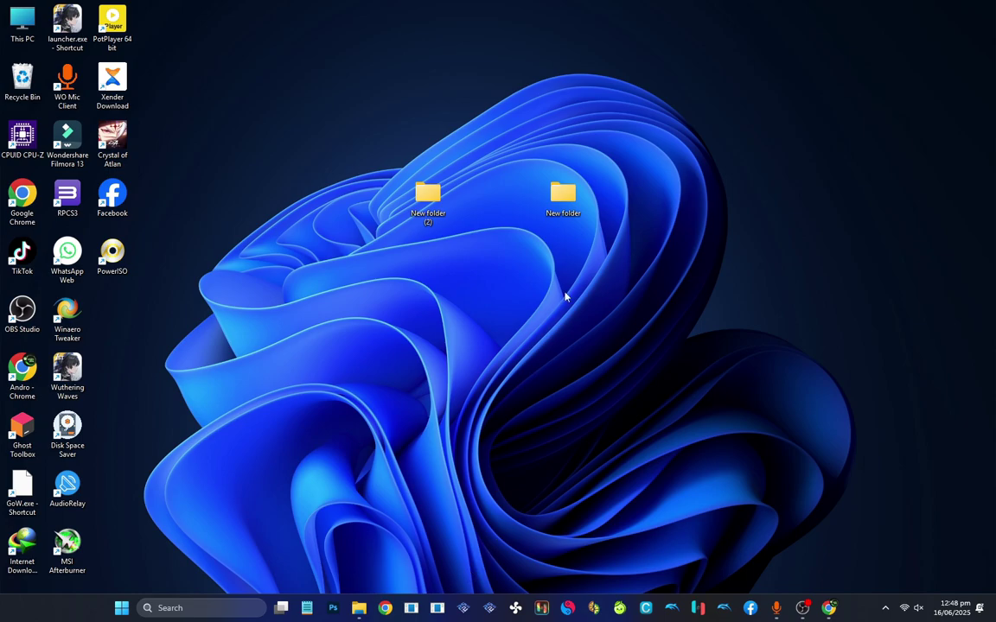
double_click(561, 197)
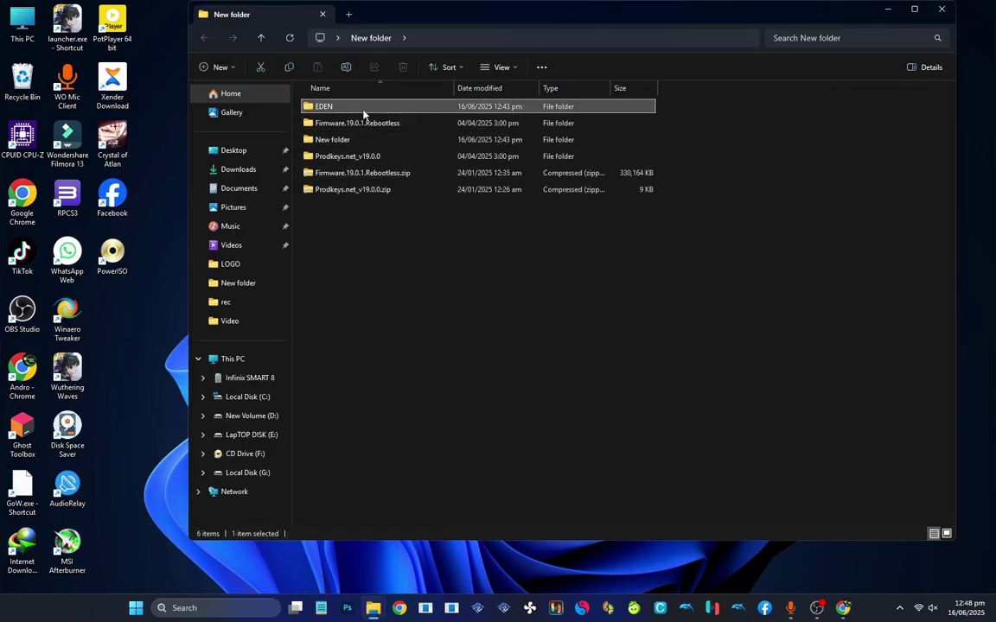
double_click(363, 109)
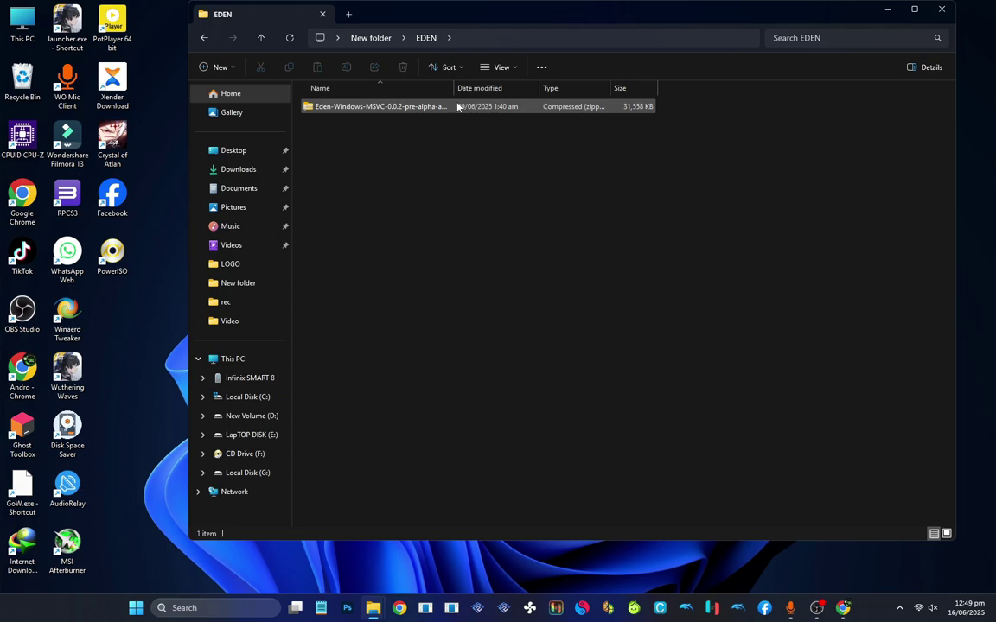
right_click(367, 107)
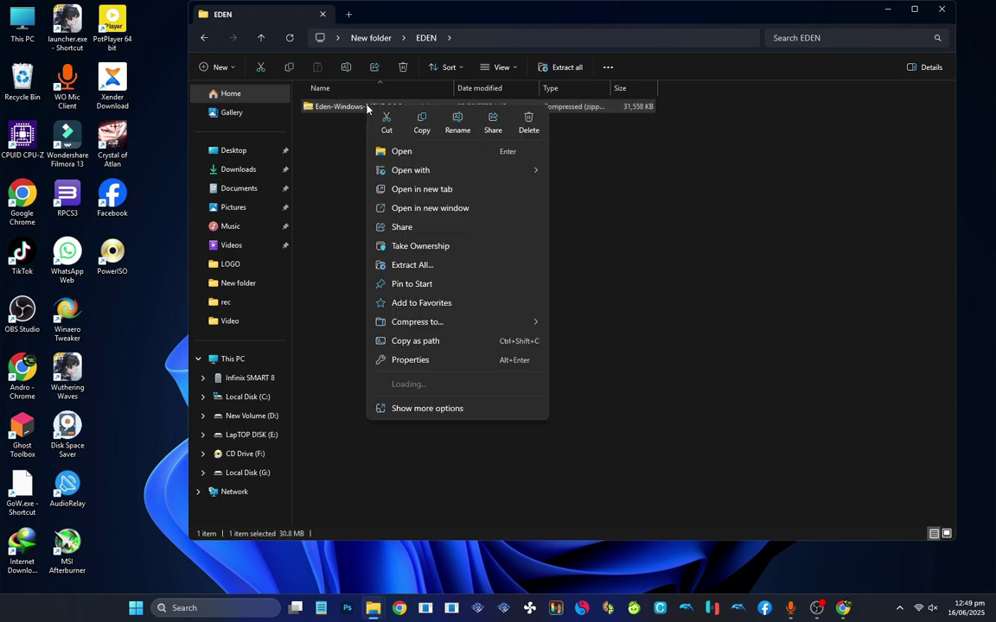
mouse_move(421, 385)
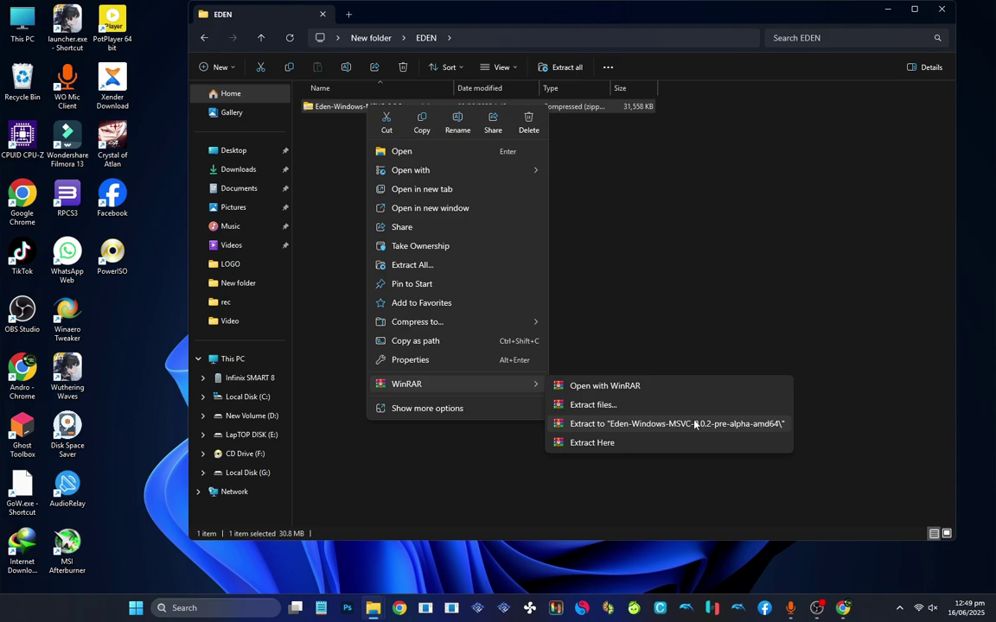
left_click(620, 424)
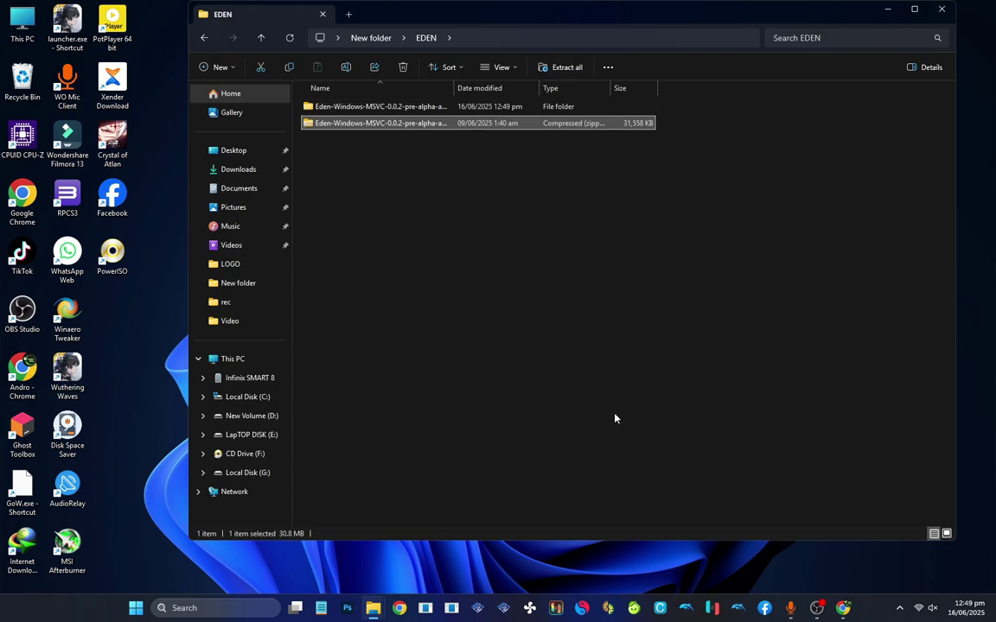
Step: Run eden.exe from the eden-windows-msvc folder inside the extracted archive, allowing the unverified publisher
double_click(374, 108)
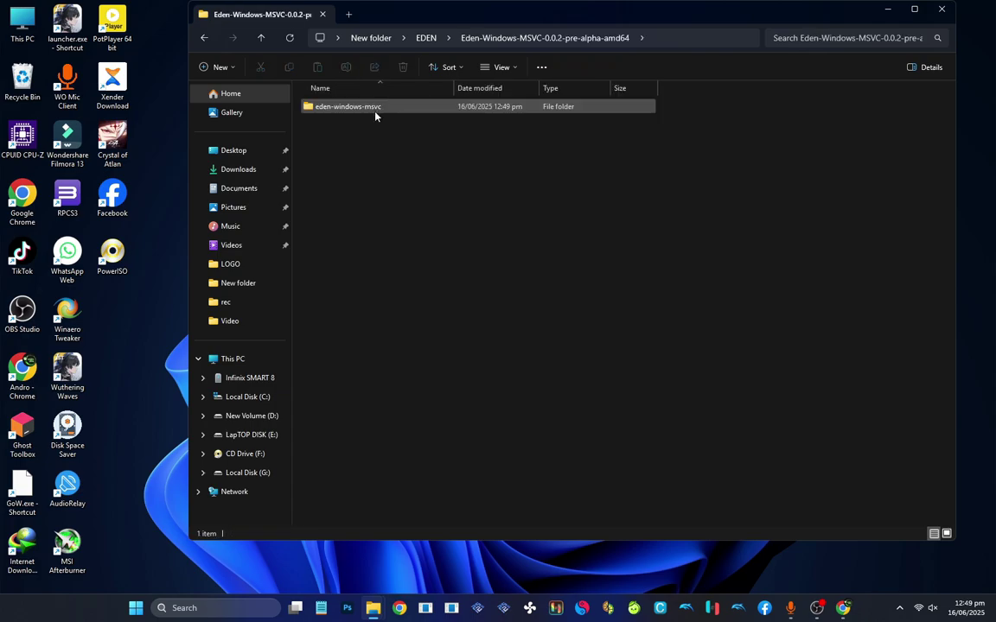
double_click(375, 110)
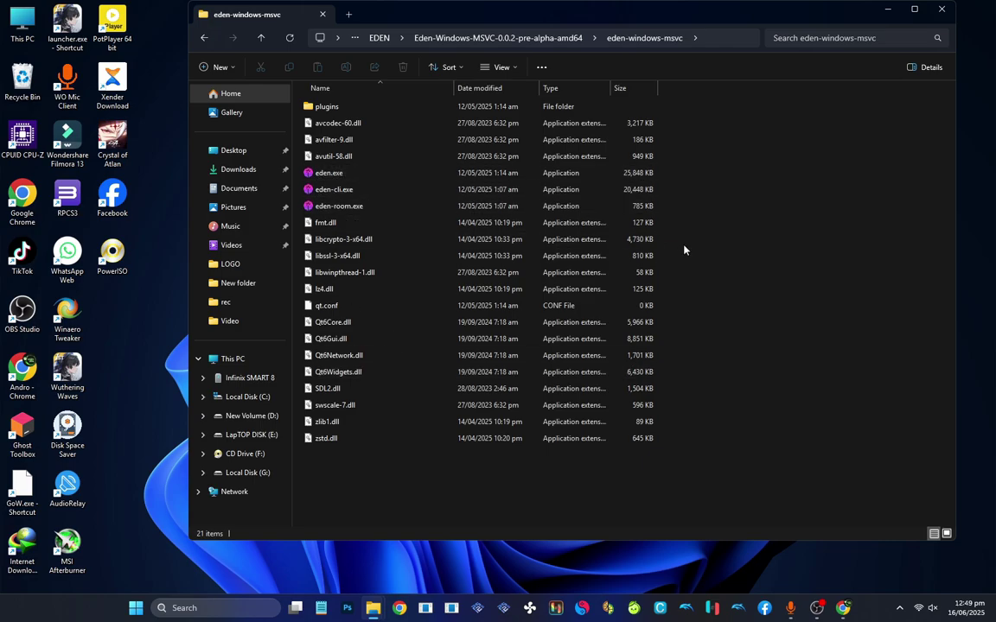
double_click(341, 174)
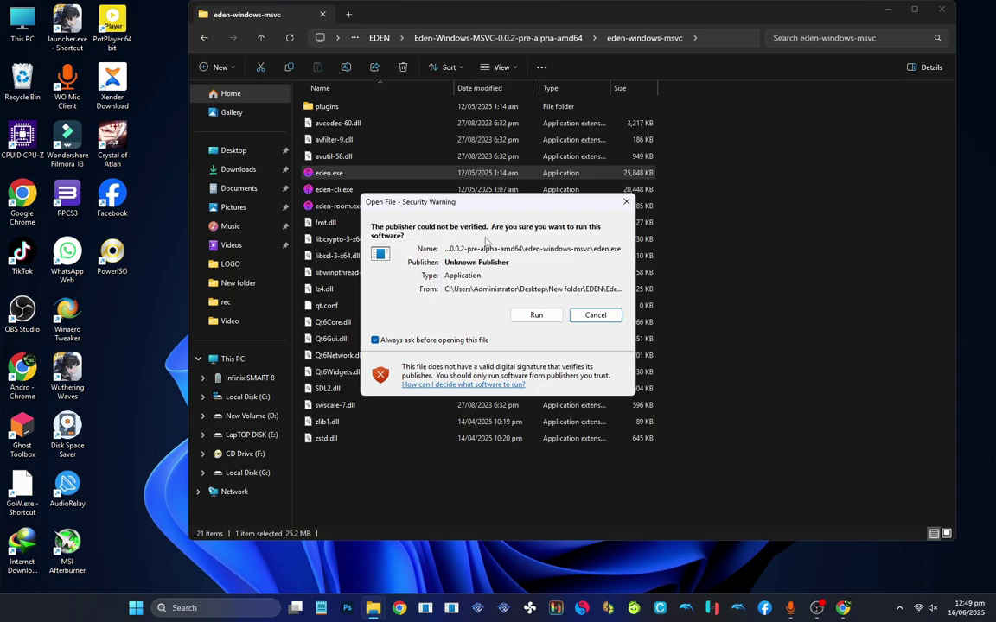
left_click(538, 317)
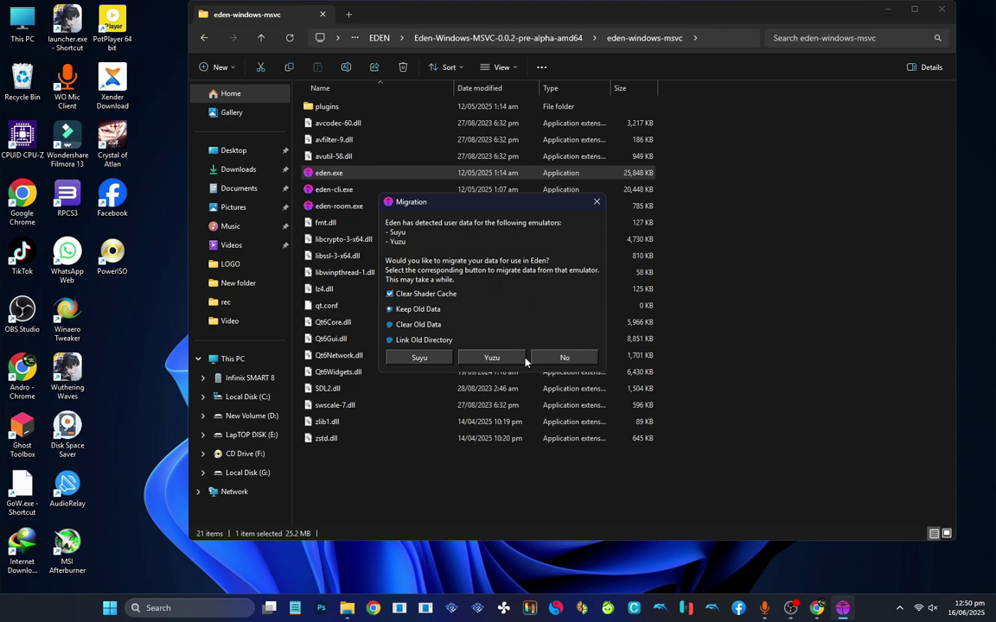
Step: Decline migrating Suyu or Yuzu data, minimise File Explorer and dismiss Eden's startup notices
left_click(568, 356)
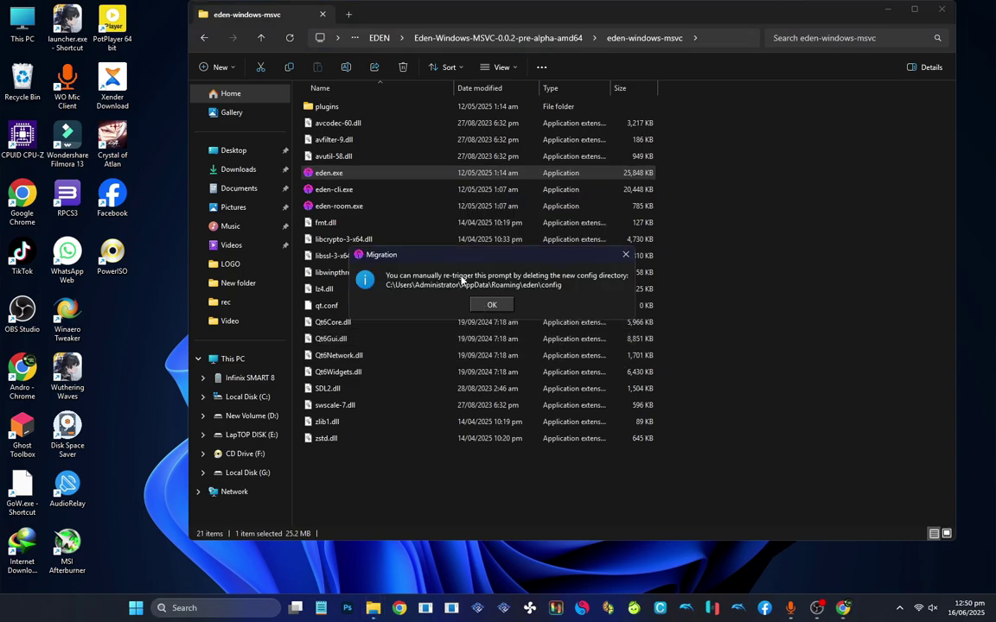
left_click(887, 10)
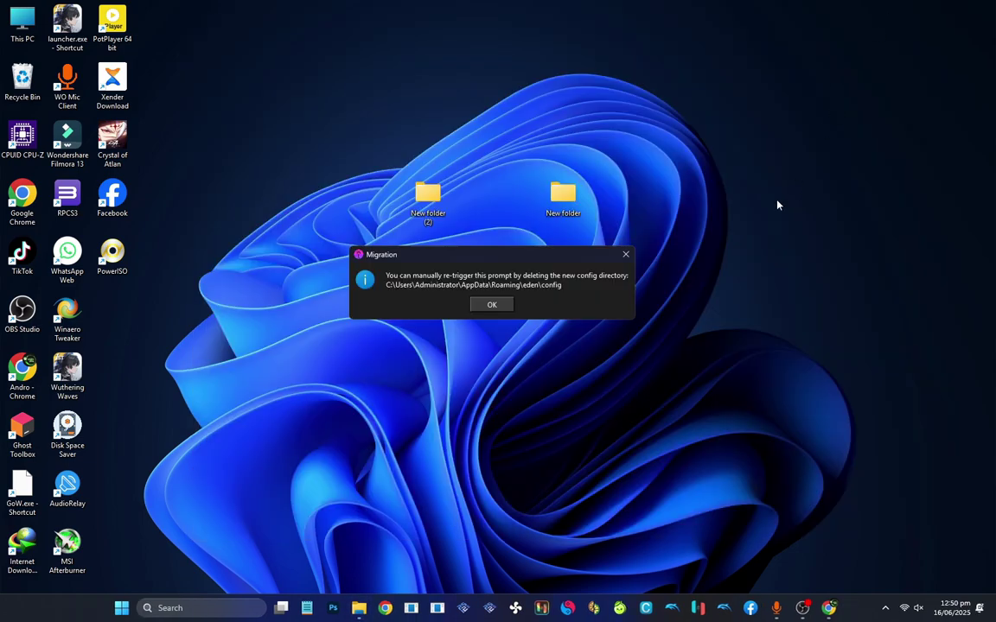
left_click(492, 306)
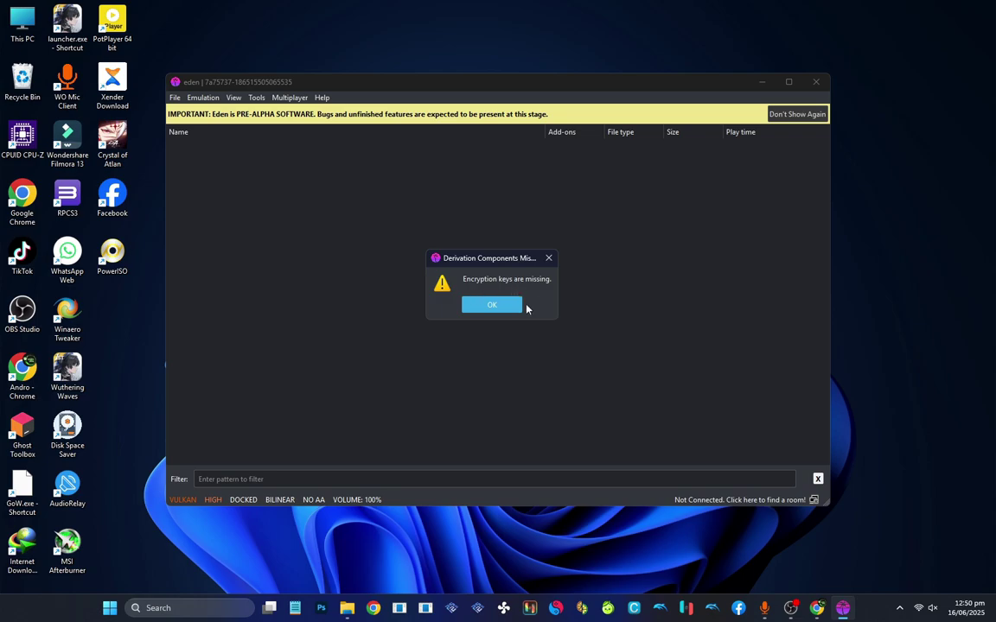
left_click(492, 305)
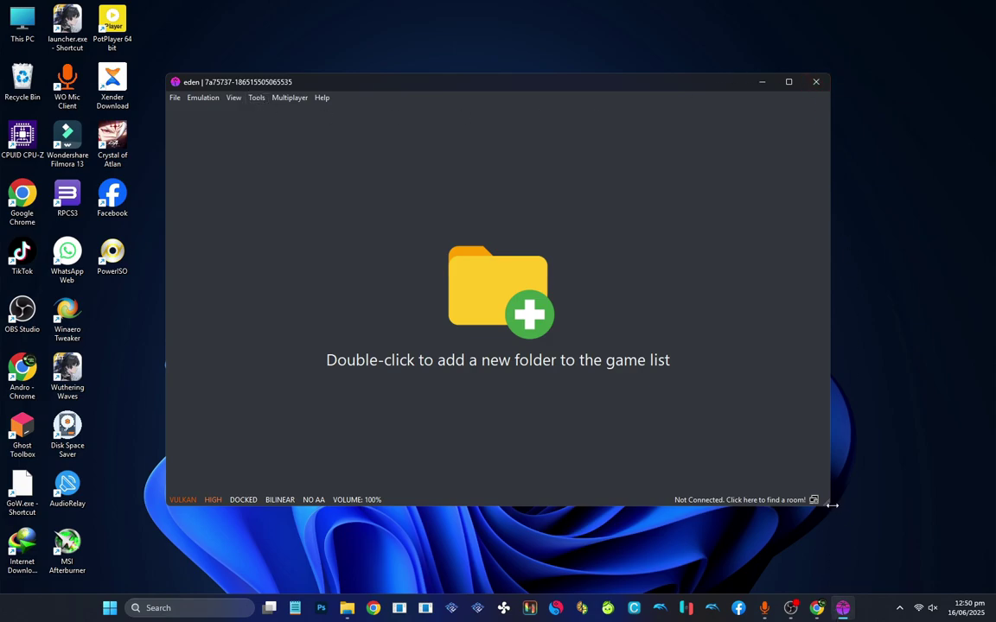
Step: Enlarge the Eden window and reposition it so that it fills most of the desktop
left_click_drag(827, 506, 957, 566)
left_click_drag(585, 83, 554, 40)
left_click_drag(134, 525, 66, 576)
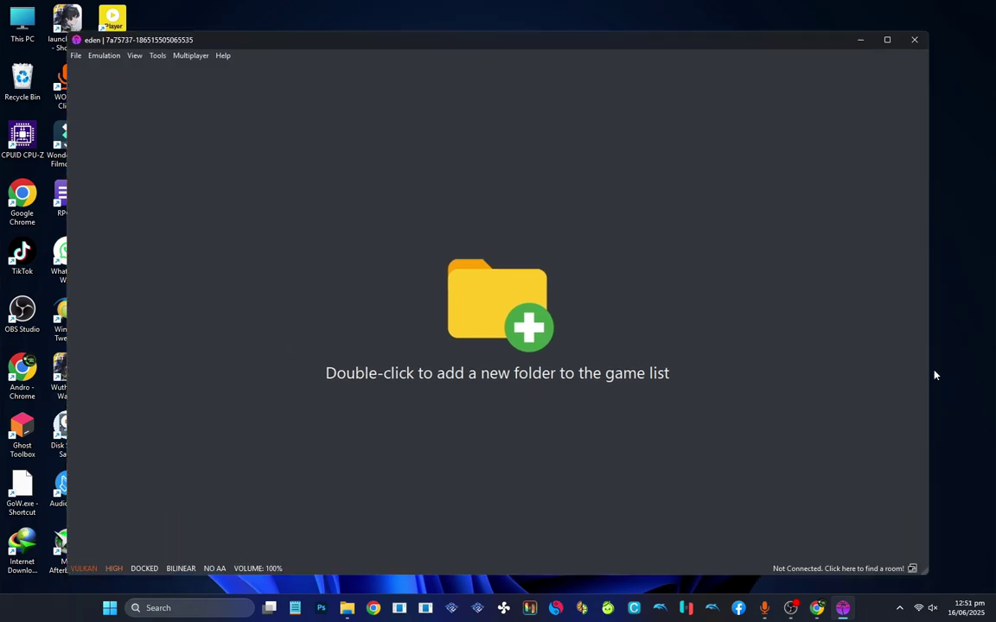
left_click_drag(933, 374, 940, 369)
left_click_drag(538, 42, 556, 27)
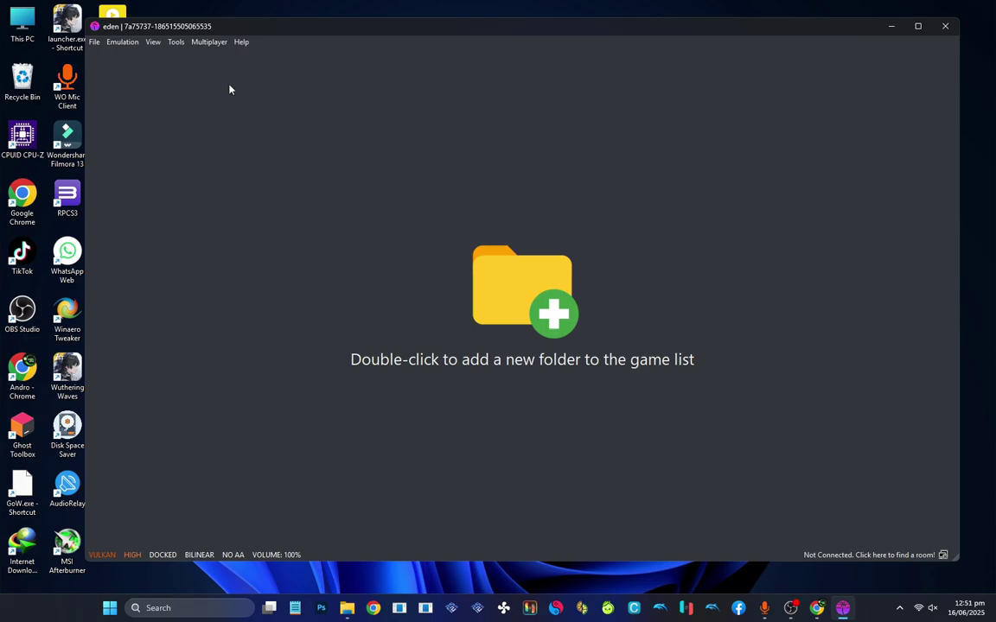
Step: Install the decryption keys from prod.keys in Local Disk (C:)\New folder\Prodkeys.net_v19.0.0\Prodkeys.net_v19.0.0
left_click(179, 43)
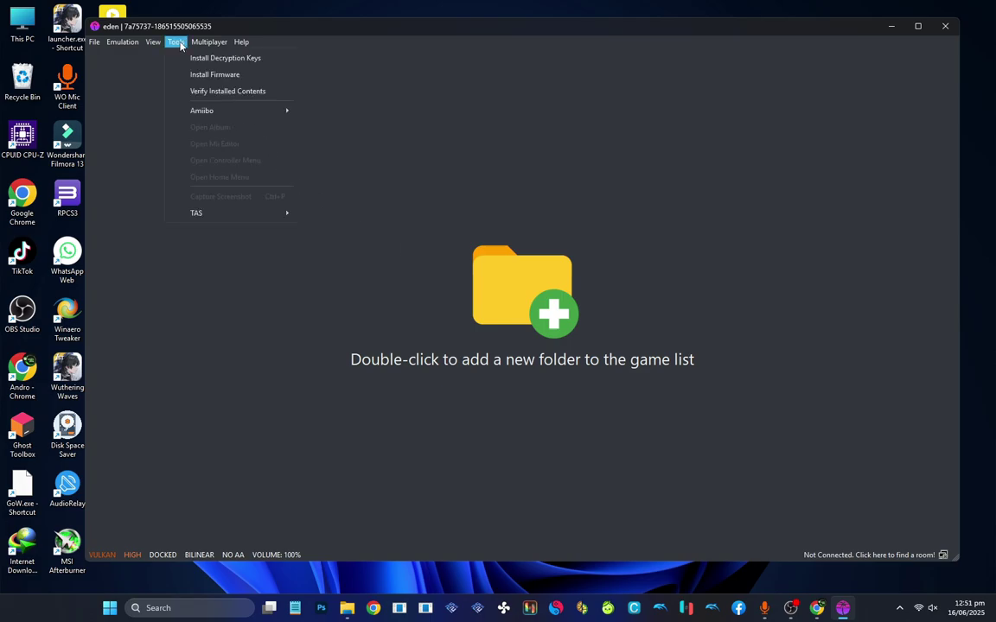
left_click(233, 58)
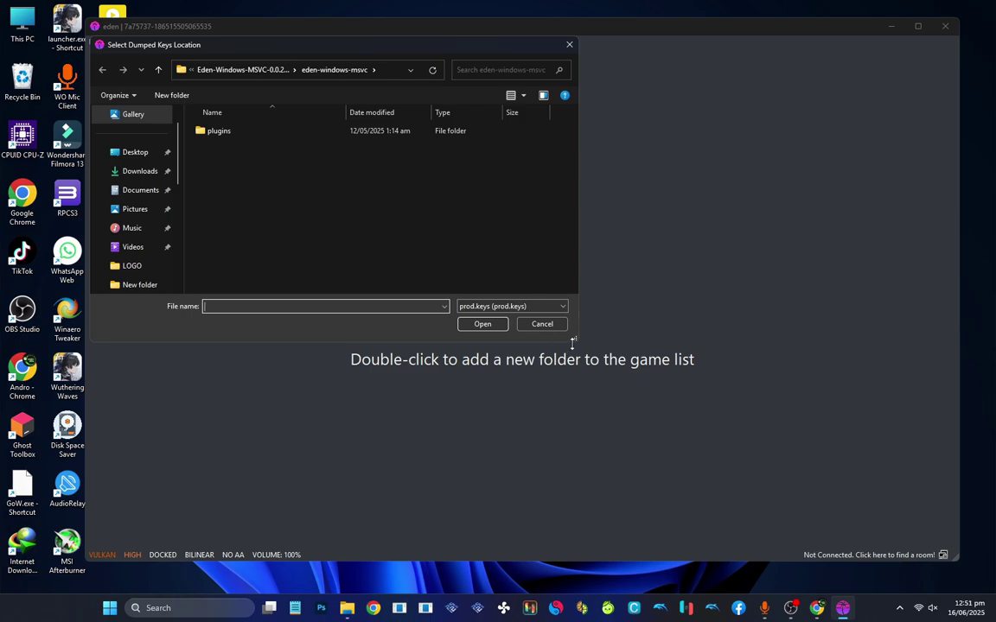
left_click_drag(574, 338, 664, 437)
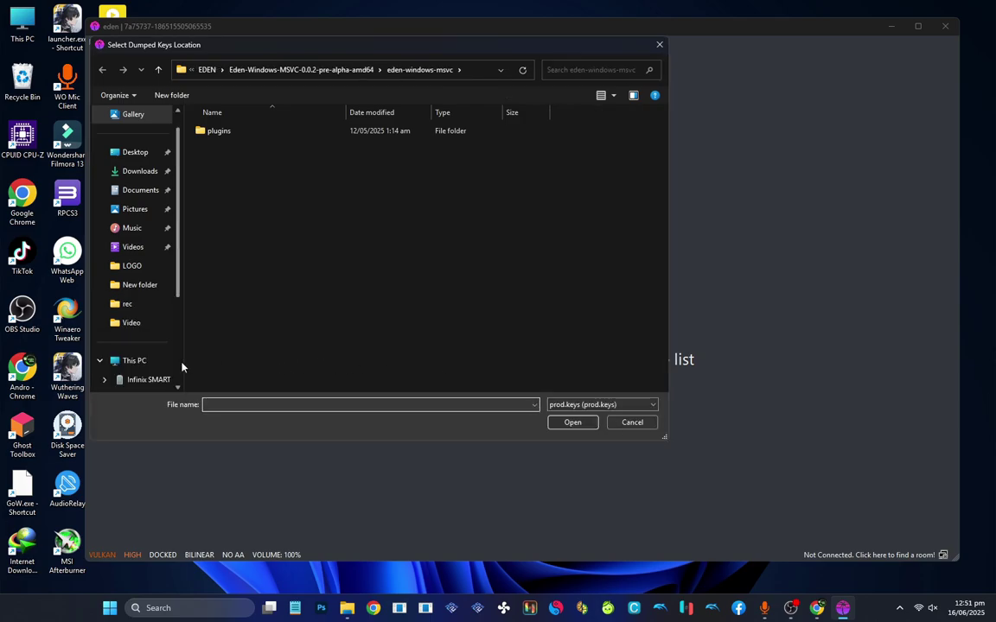
scroll(178, 372, "down", 2)
left_click(151, 310)
left_click(150, 322)
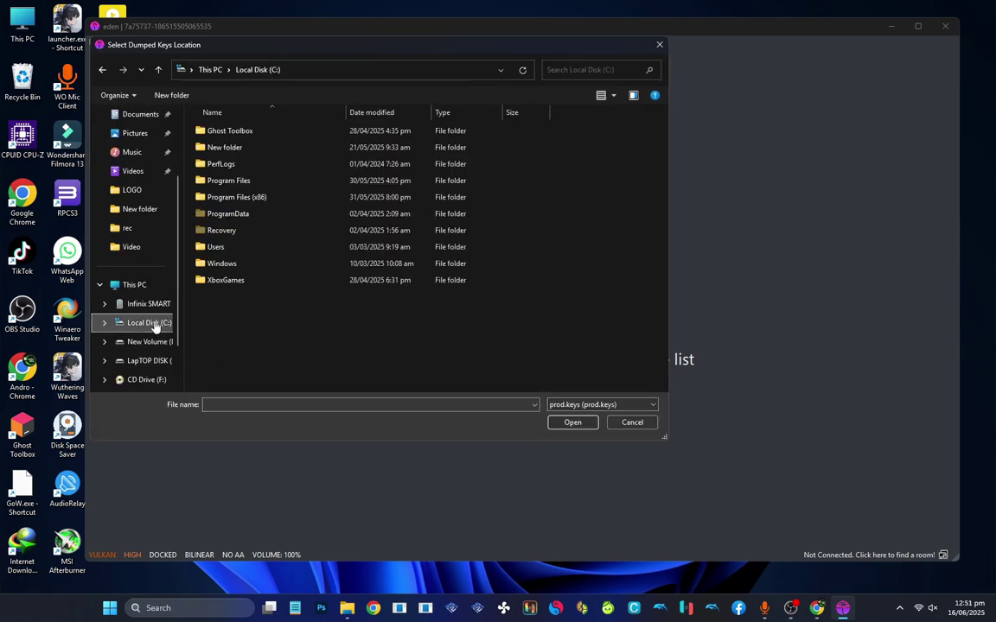
double_click(247, 147)
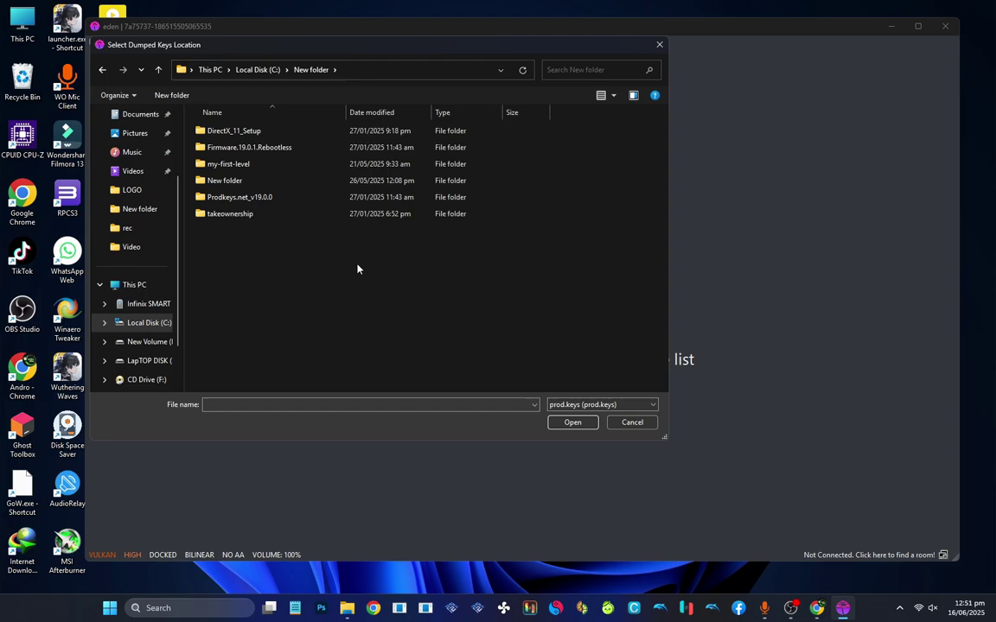
double_click(258, 198)
double_click(260, 132)
double_click(223, 131)
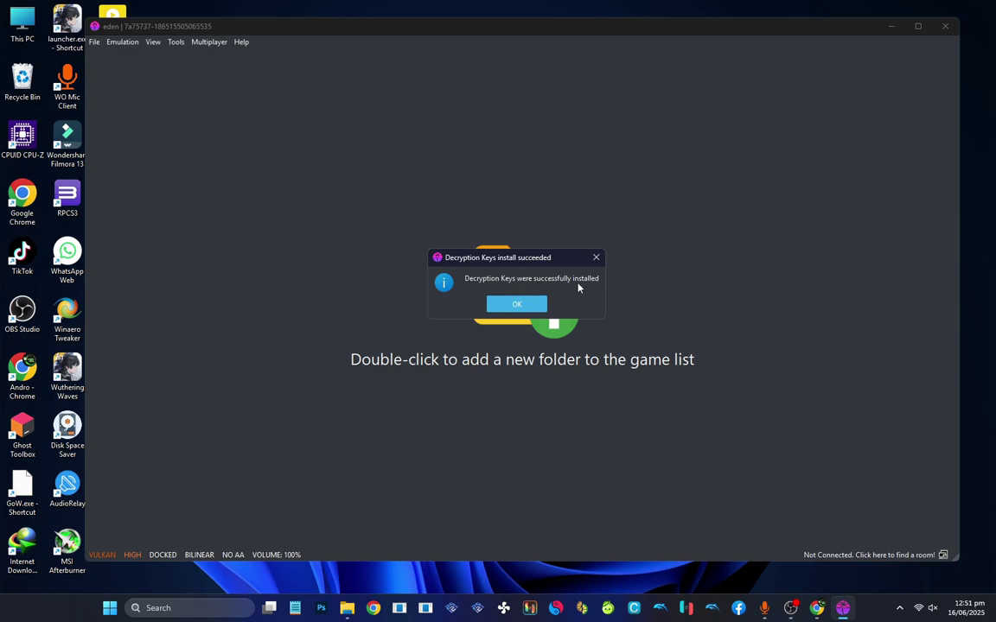
left_click(510, 306)
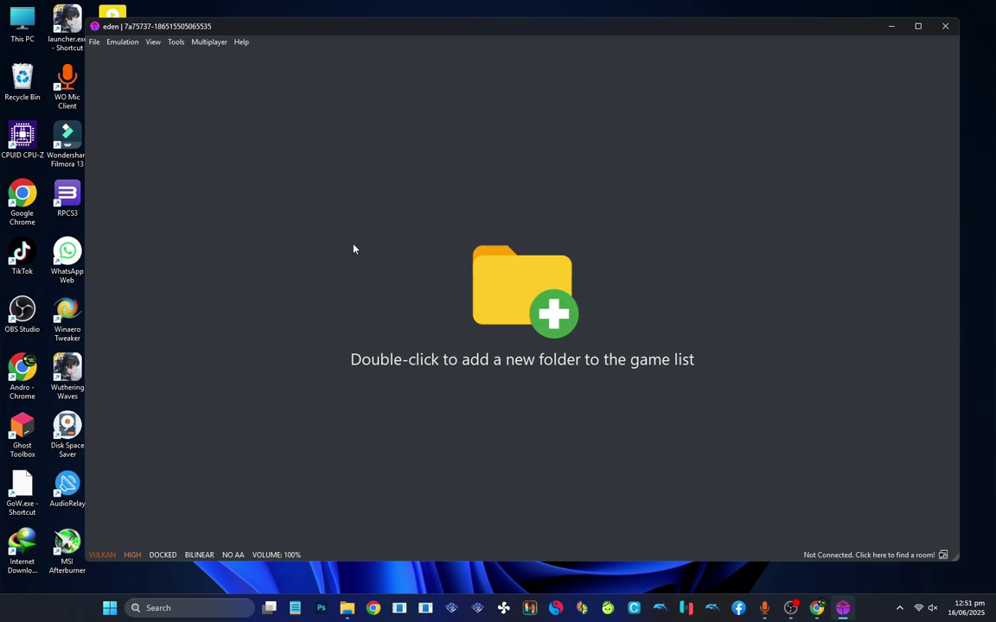
Step: Install the firmware from the folder Local Disk (C:)\New folder\Firmware.19.0.1.Rebootless
left_click(177, 43)
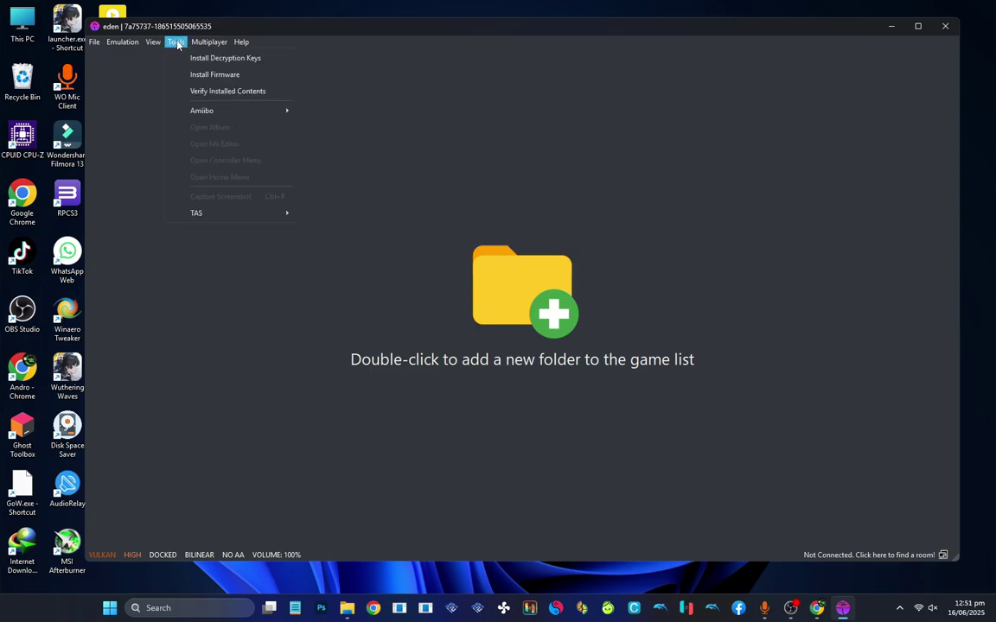
left_click(210, 79)
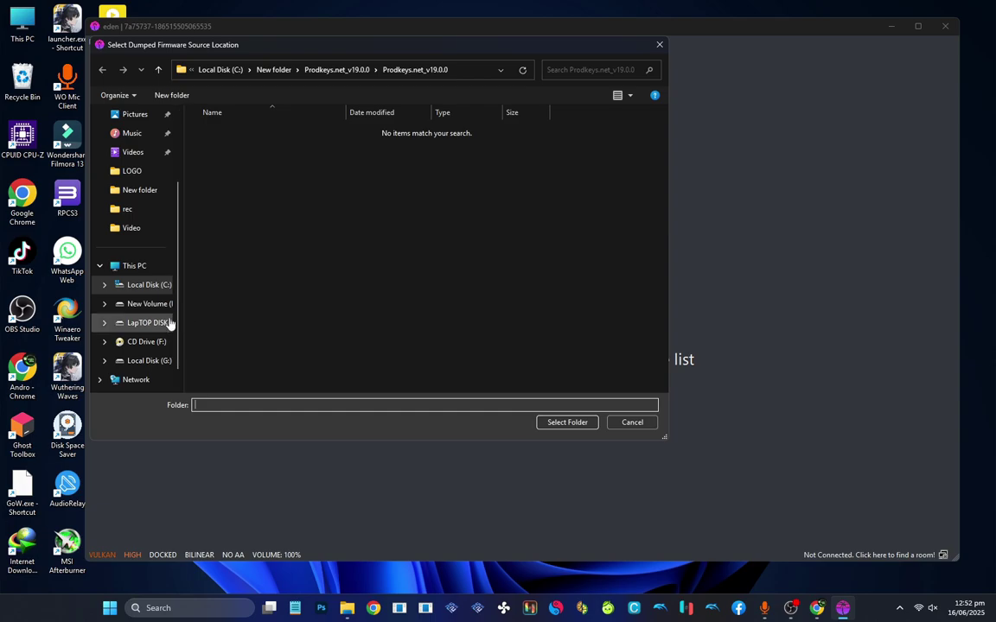
left_click(162, 324)
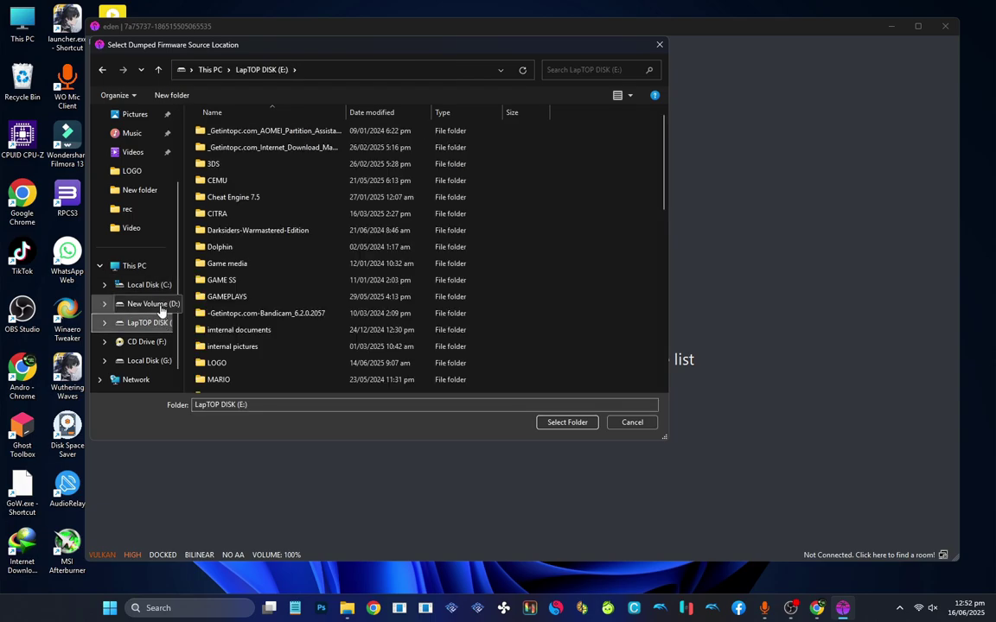
left_click(151, 285)
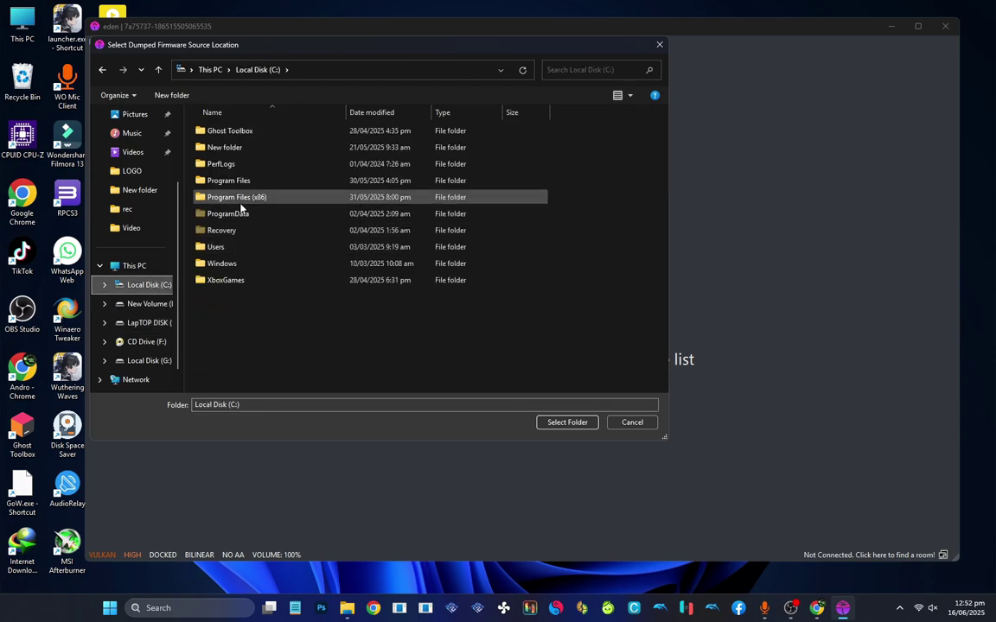
double_click(241, 151)
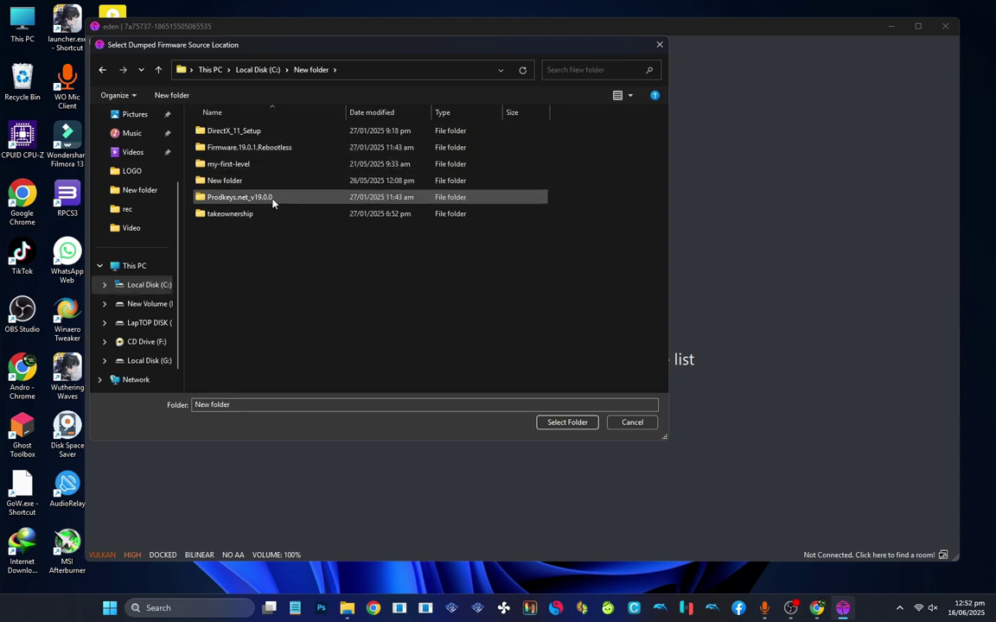
double_click(262, 152)
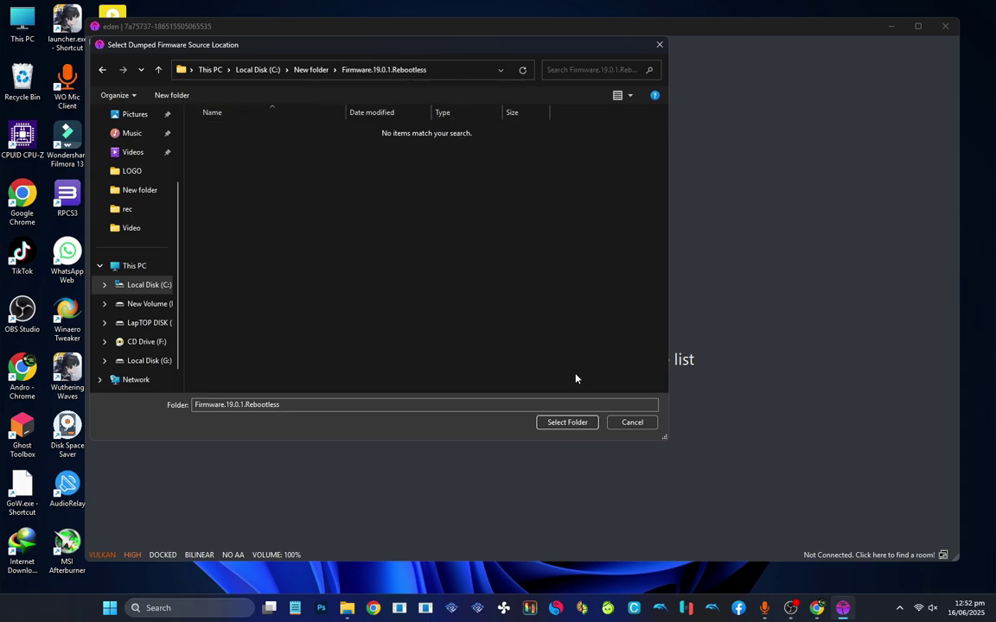
left_click(560, 427)
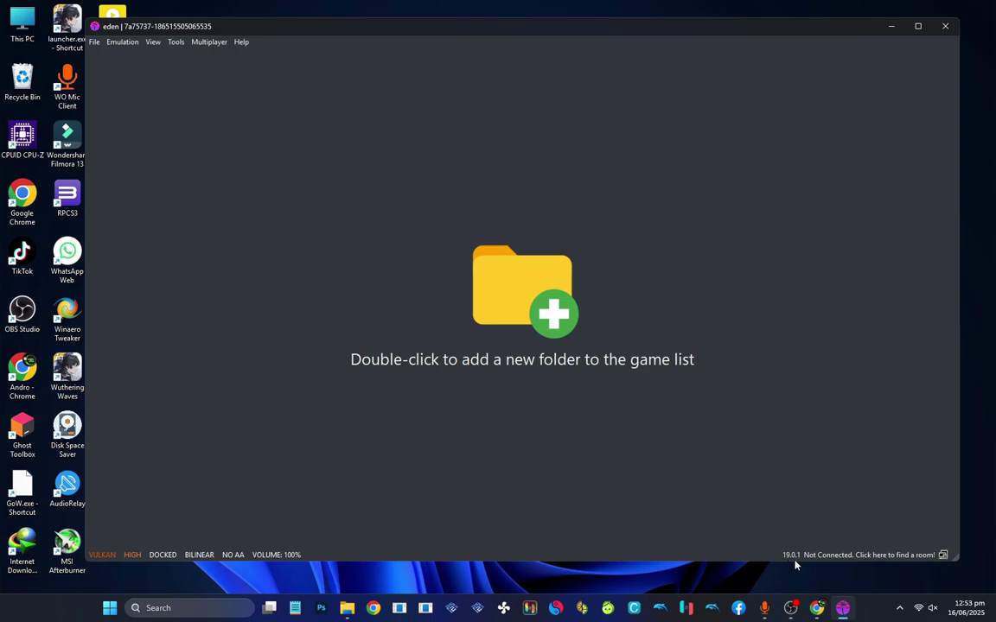
Step: Add the folder YUZU\ROMS on LapTOP DISK (E:) to the game list
mouse_move(798, 558)
double_click(525, 331)
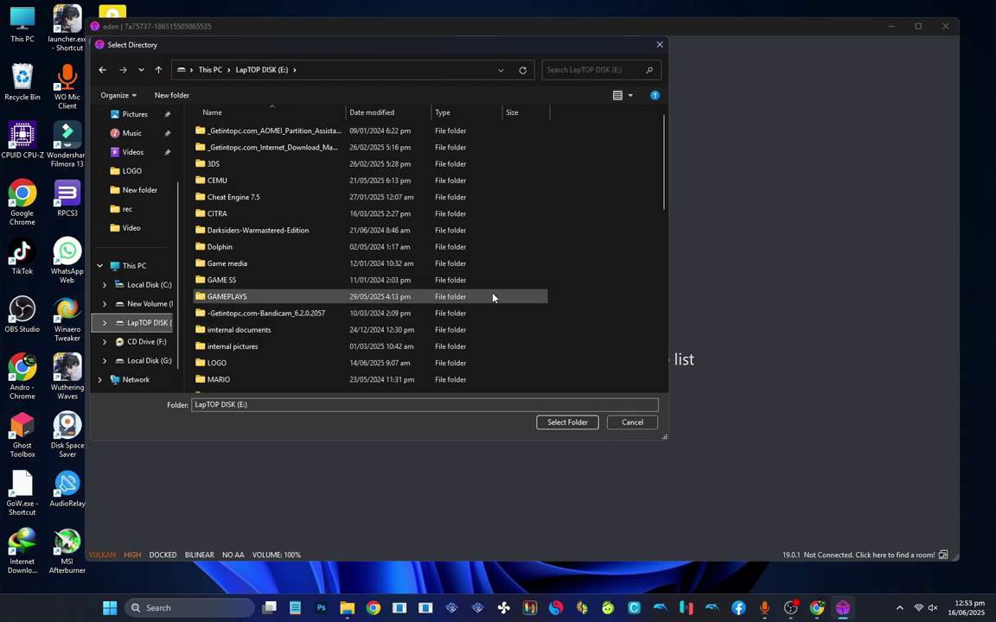
scroll(662, 332, "down", 10)
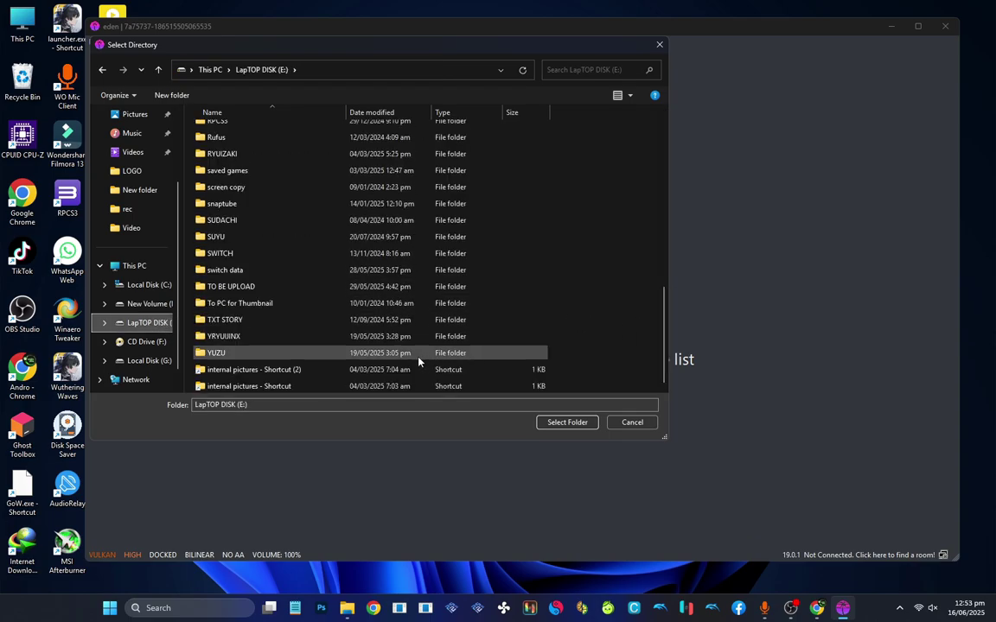
double_click(332, 356)
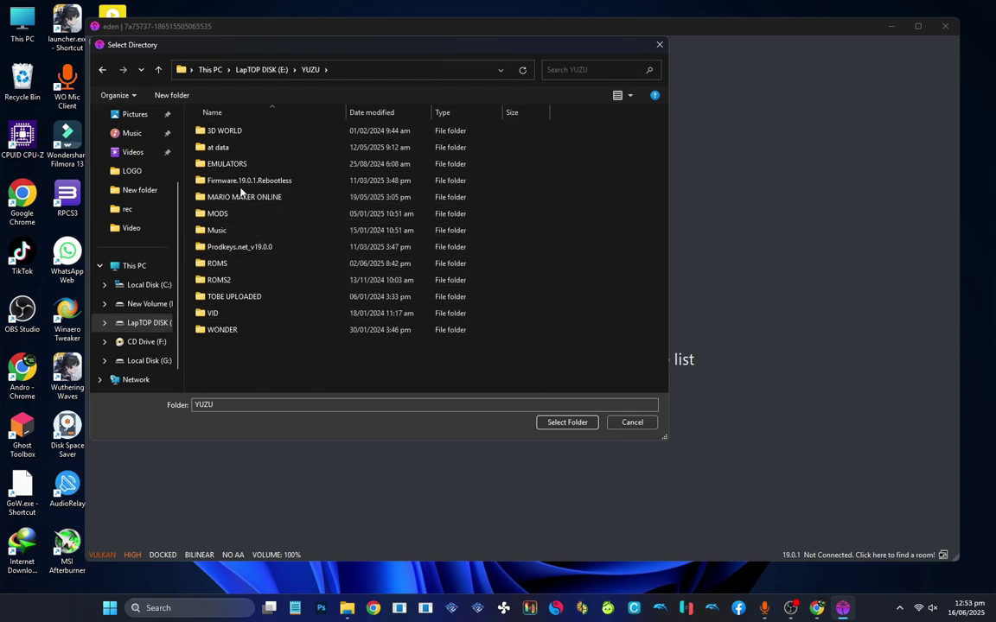
double_click(233, 269)
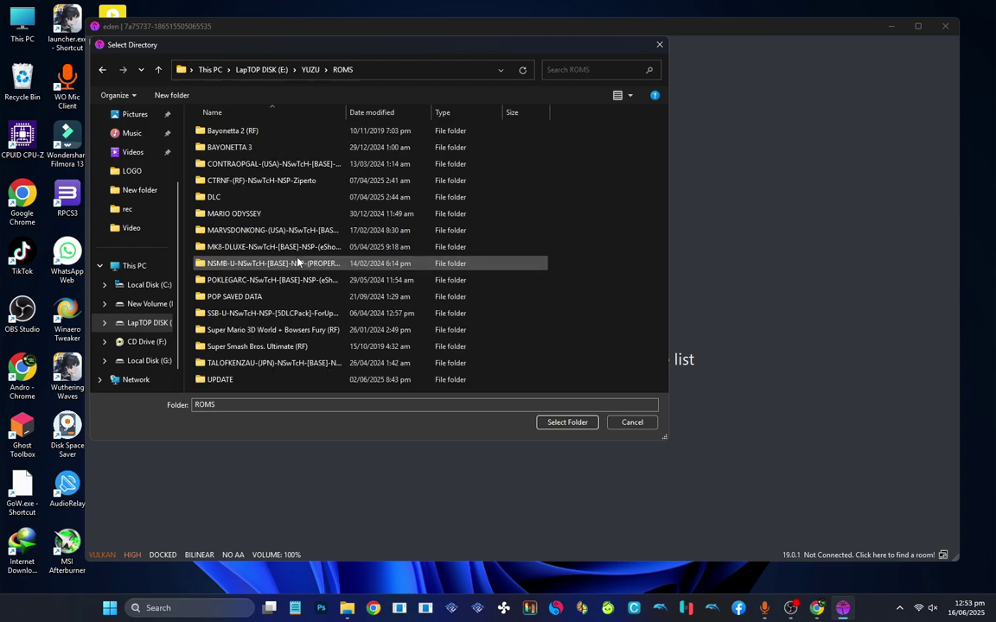
left_click(566, 423)
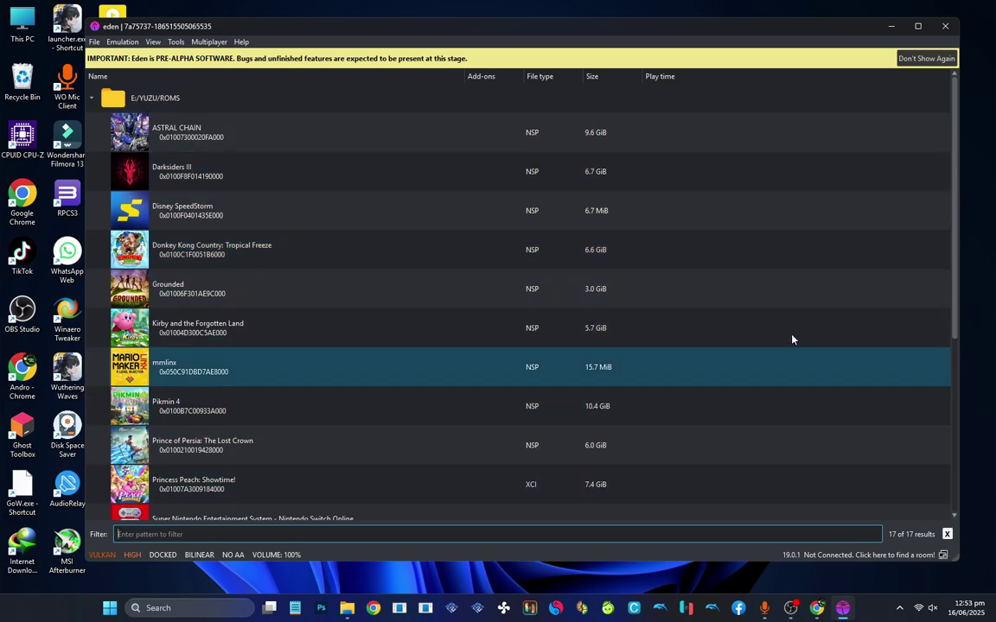
Step: Enable subfolder scanning for the E:/YUZU/ROMS game directory and permanently dismiss the pre-alpha software notice
left_click_drag(955, 208, 776, 220)
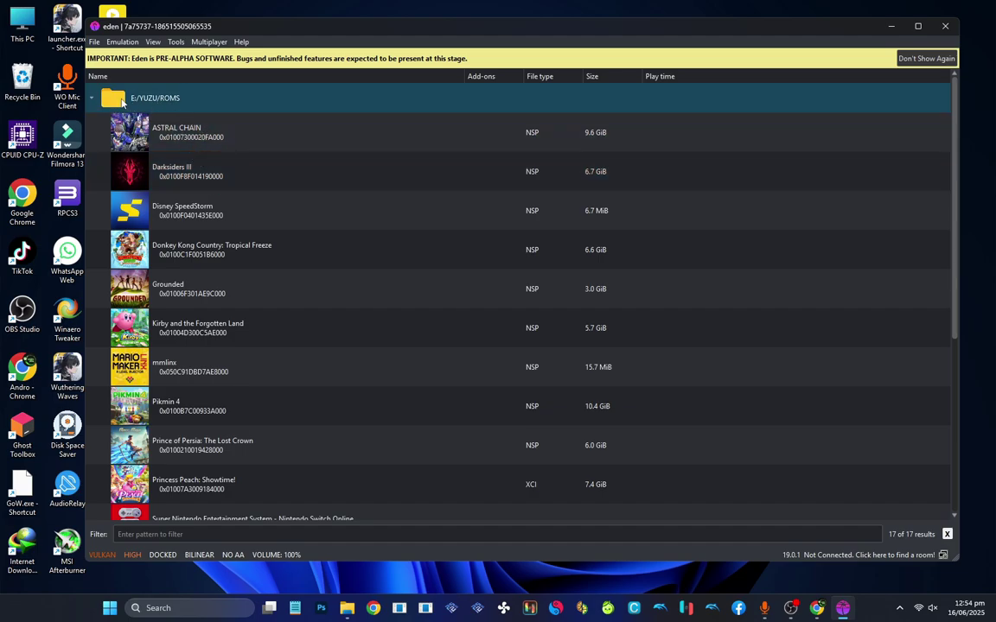
right_click(172, 103)
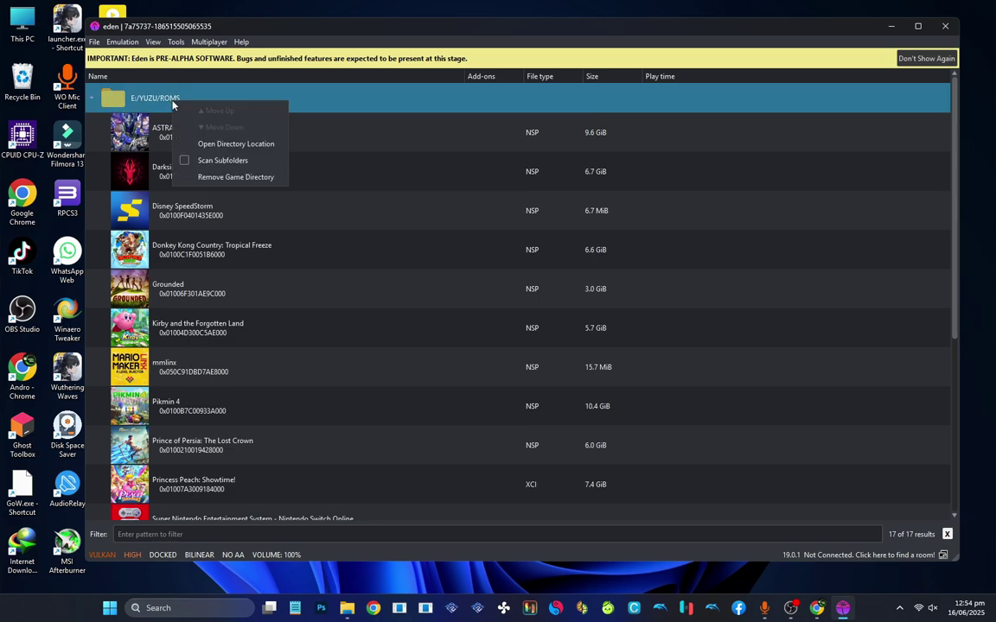
left_click(187, 163)
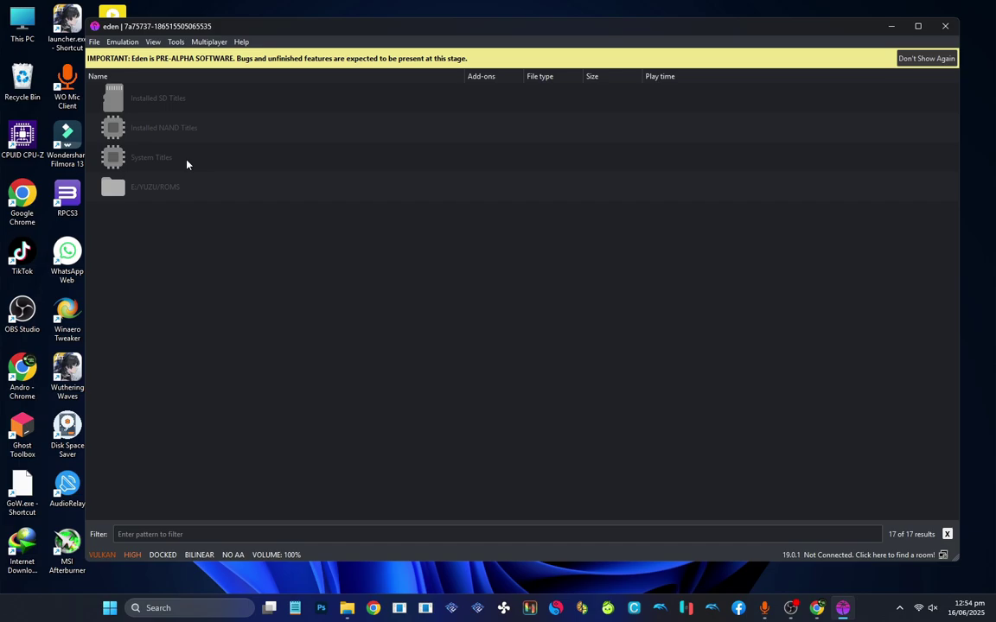
left_click(926, 58)
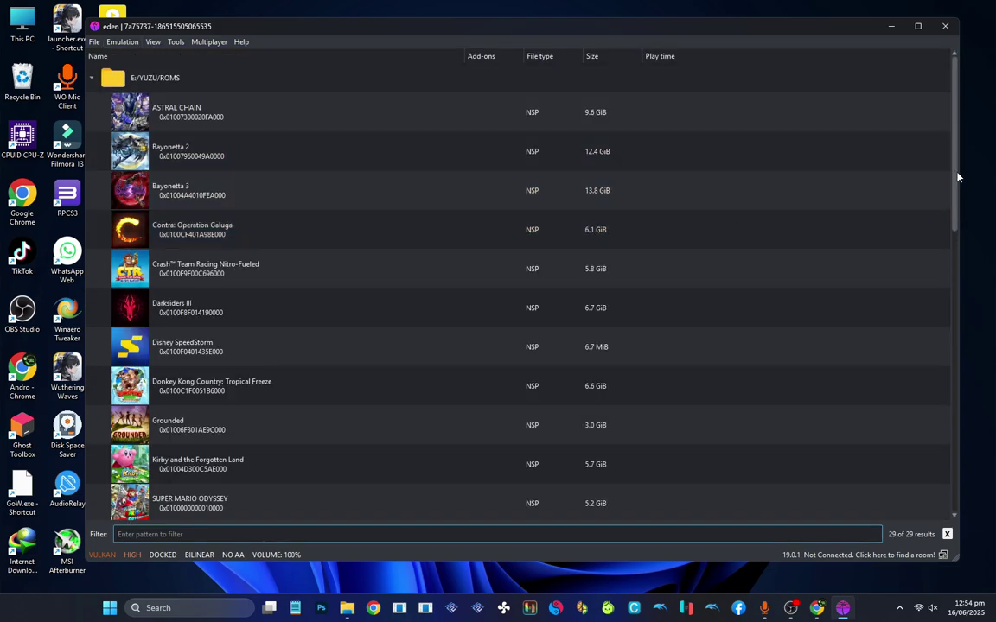
left_click_drag(953, 177, 773, 175)
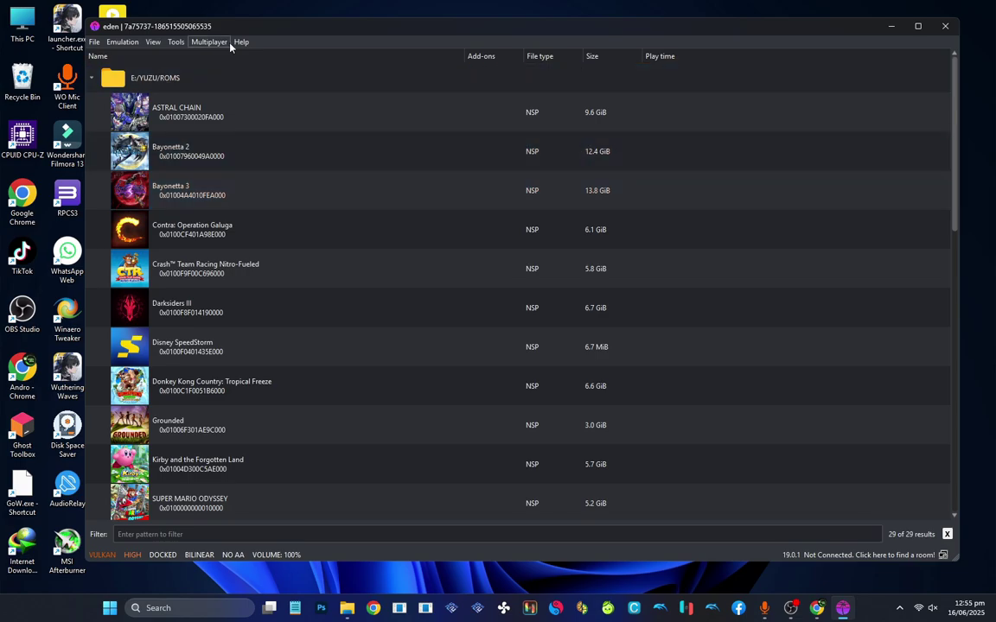
Step: In the emulator's graphics configuration, choose Vulkan as the API and NVIDIA GeForce GTX 1070 Ti as the device
left_click(124, 43)
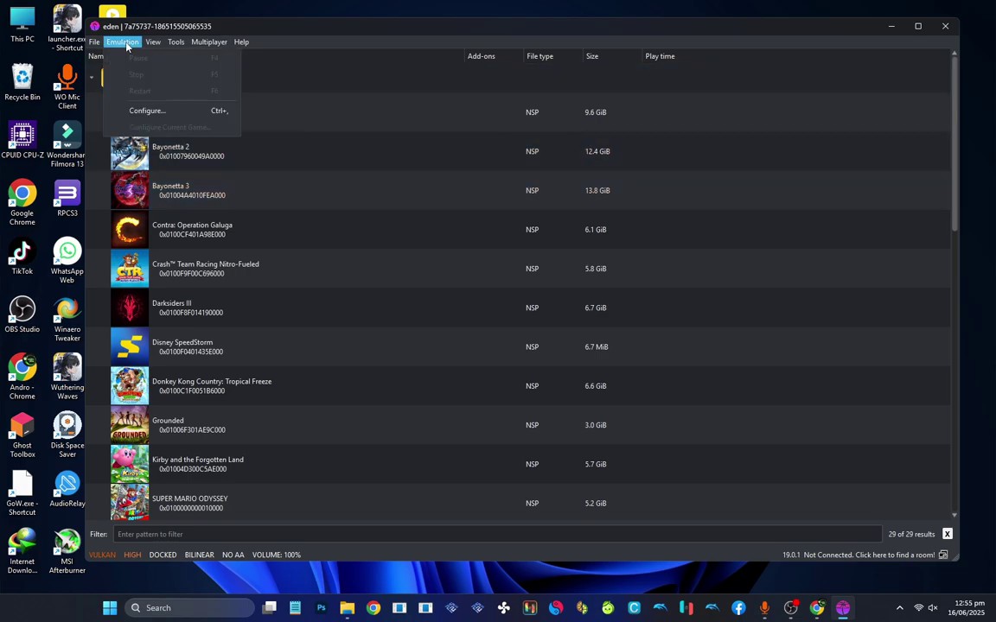
left_click(150, 117)
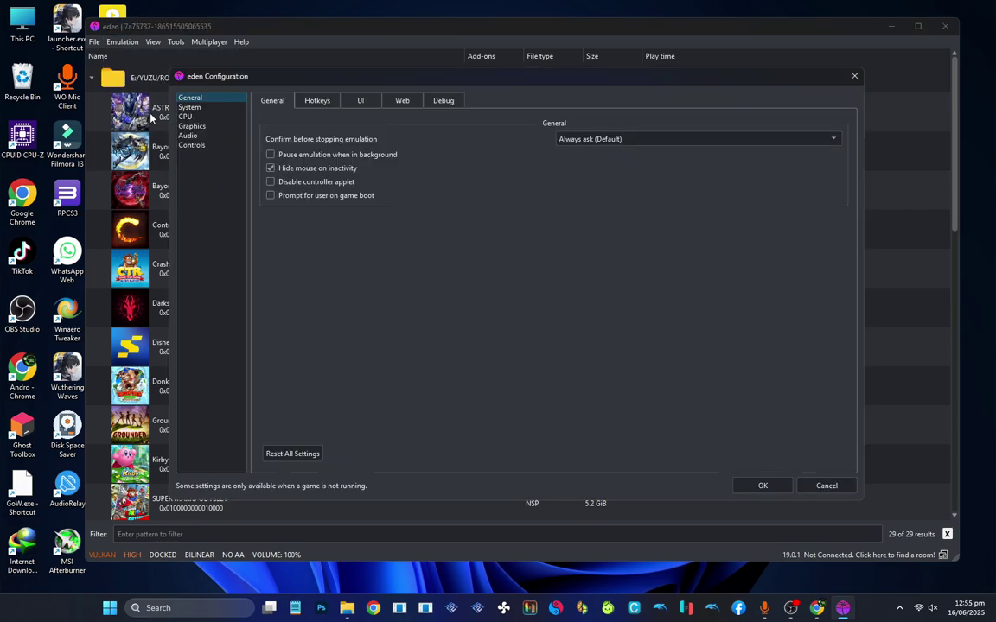
left_click(197, 128)
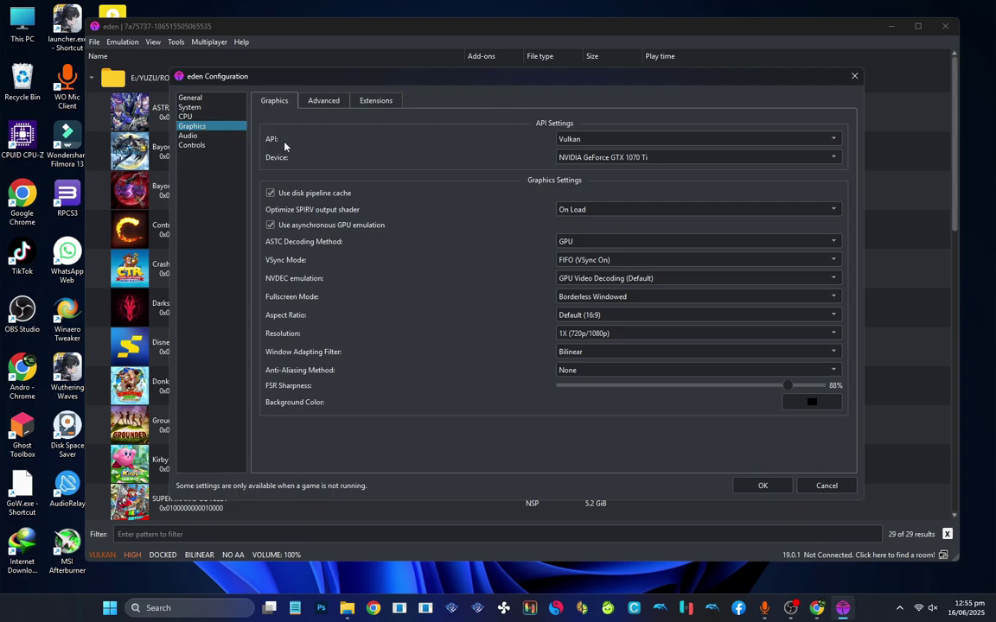
left_click(584, 143)
left_click(577, 164)
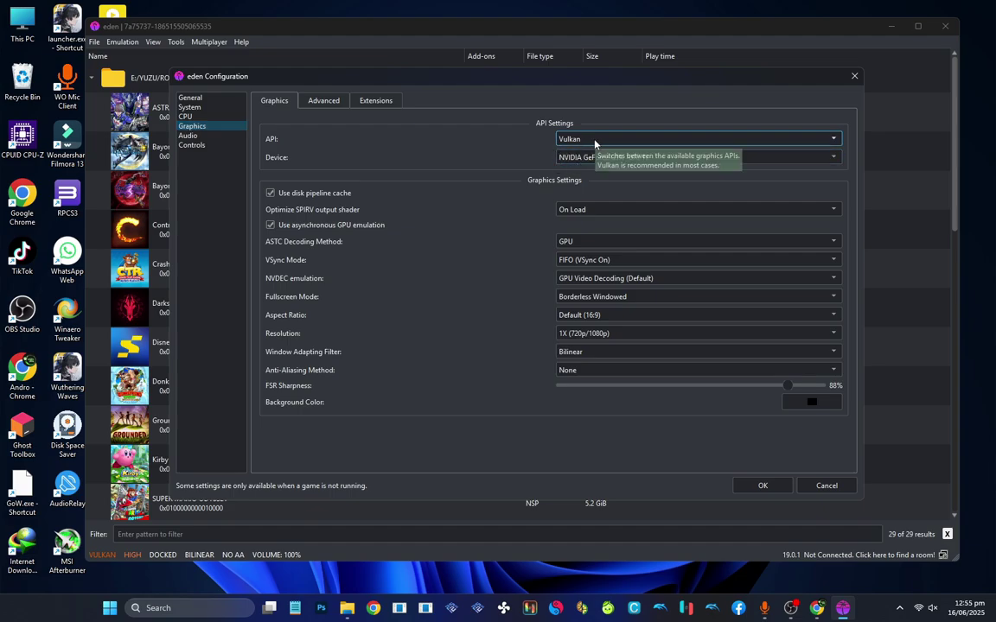
left_click(594, 143)
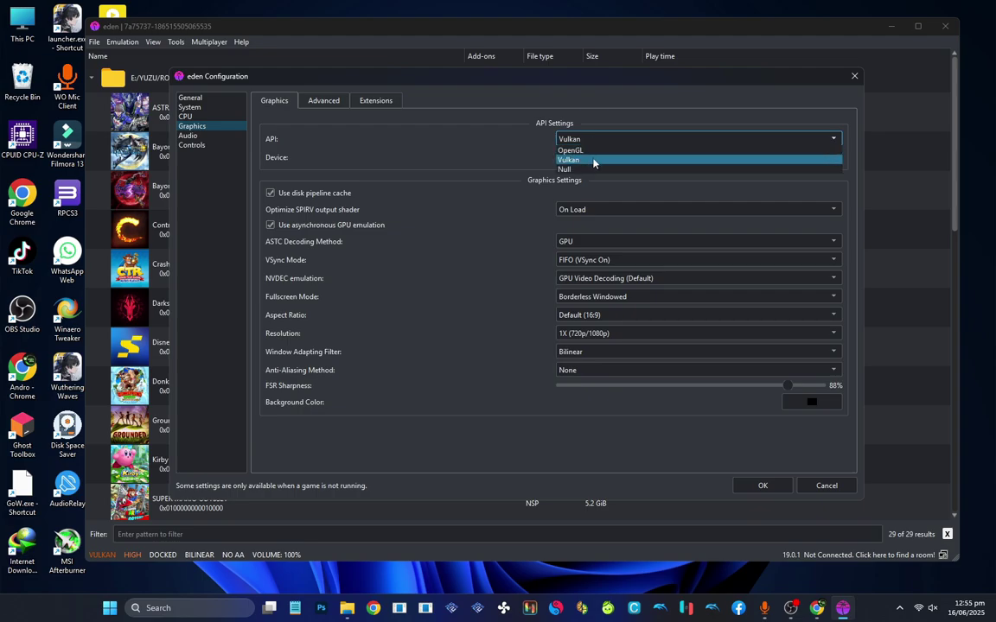
left_click(524, 140)
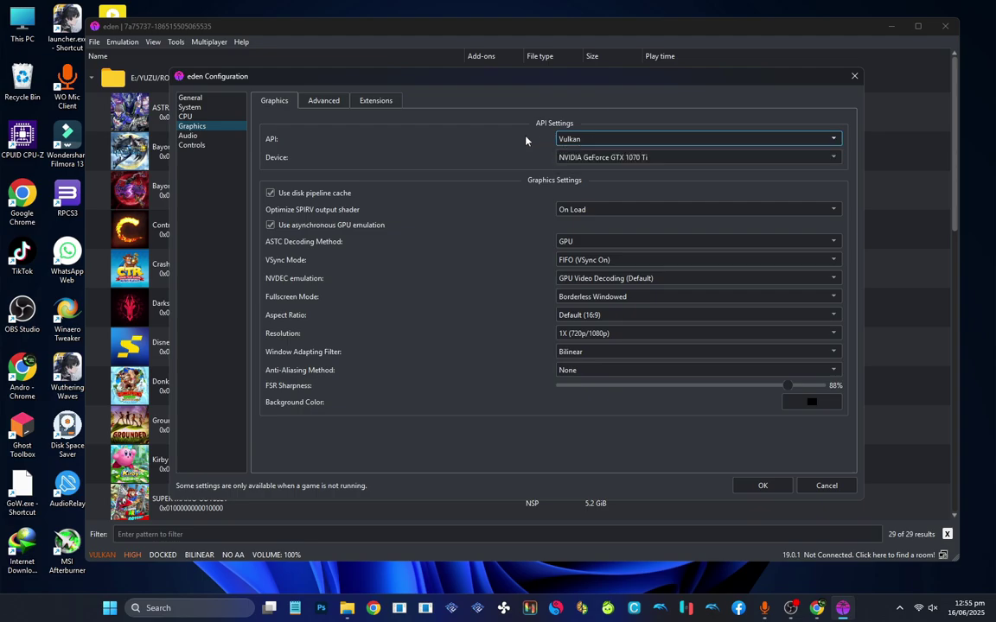
left_click(628, 160)
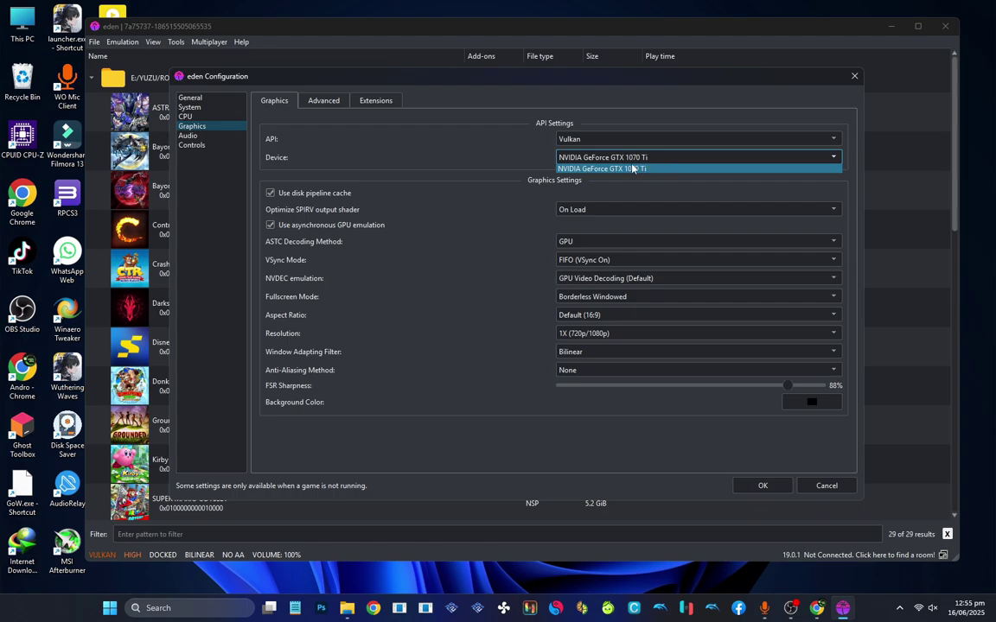
left_click(633, 167)
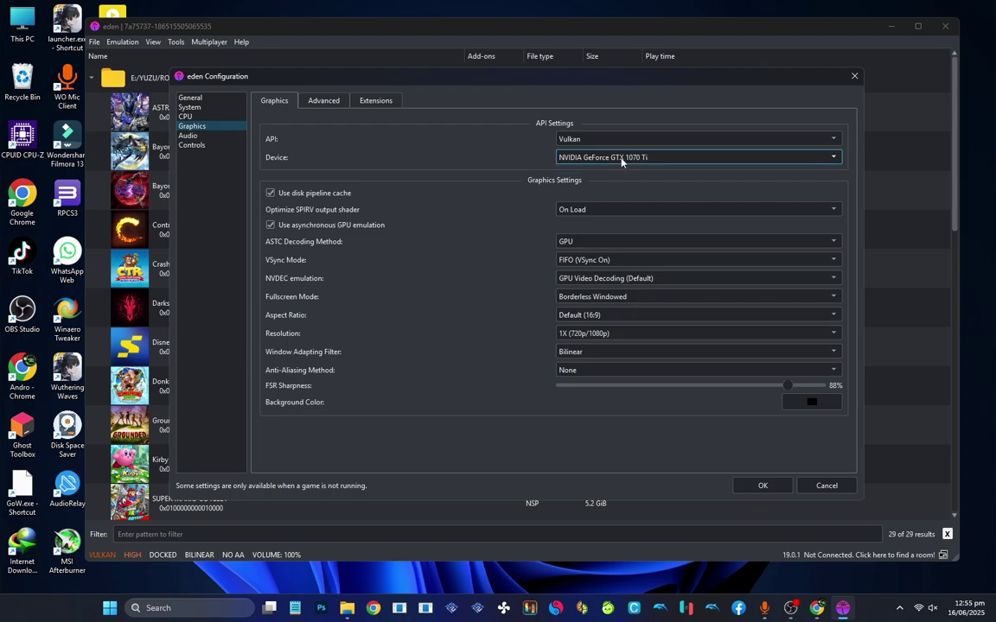
Step: Set Player 1 to Pro Controller with Xbox One Controller 0 as the input device, and save the configuration
left_click(202, 146)
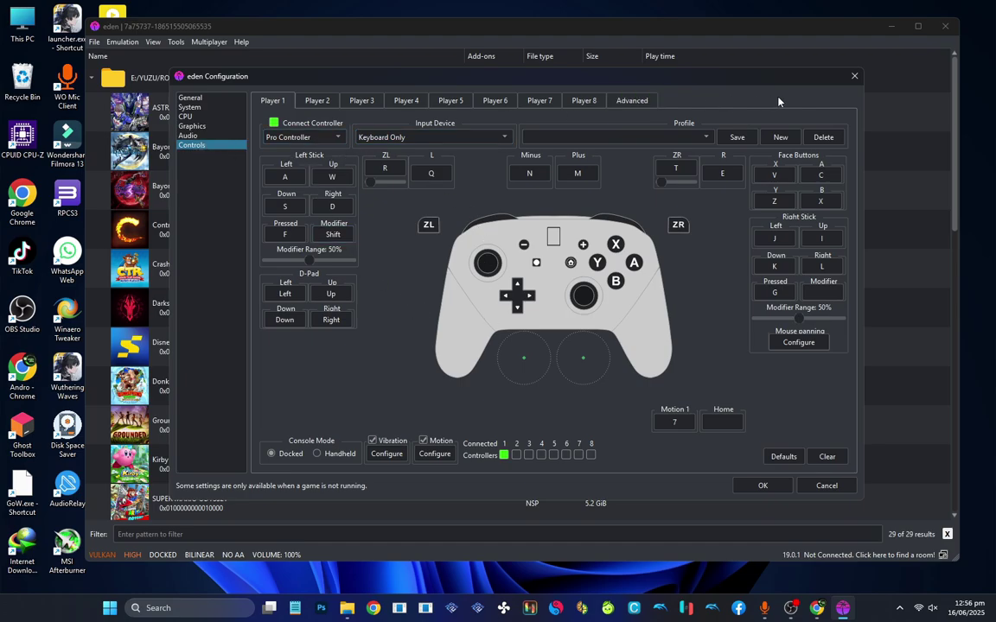
left_click(334, 138)
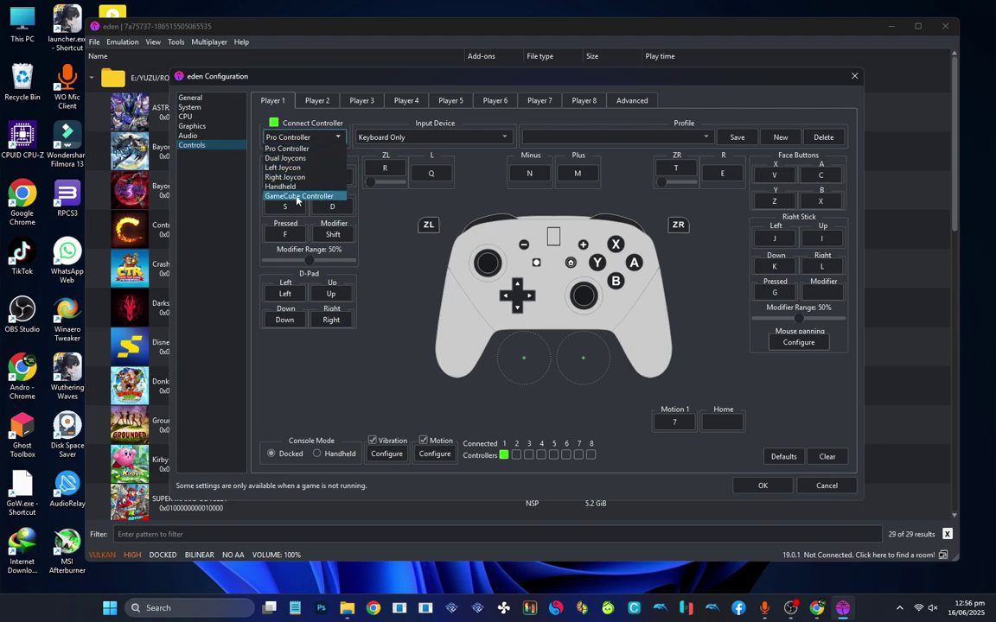
left_click(320, 151)
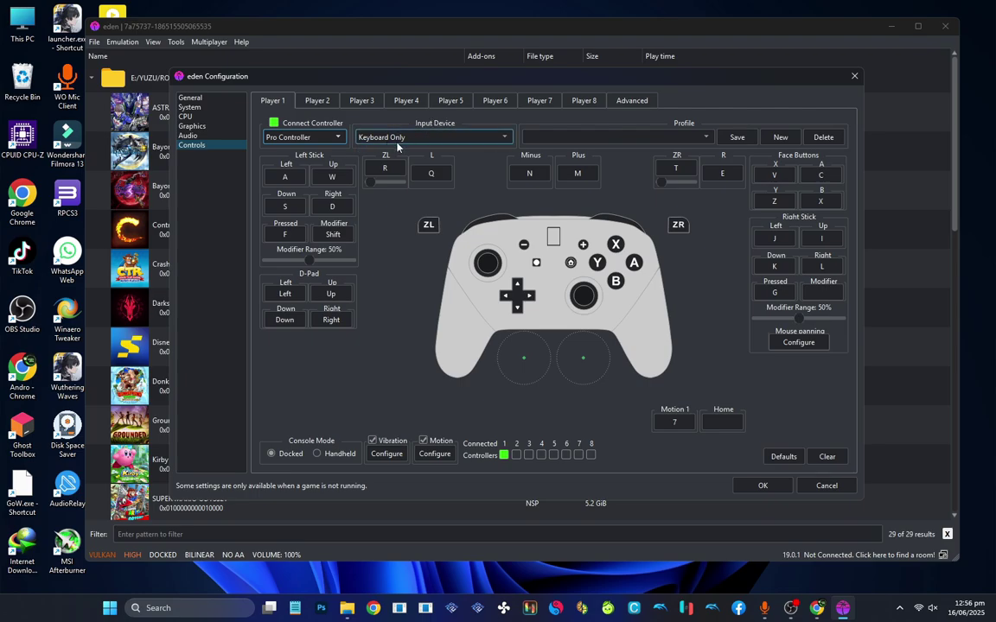
left_click(459, 140)
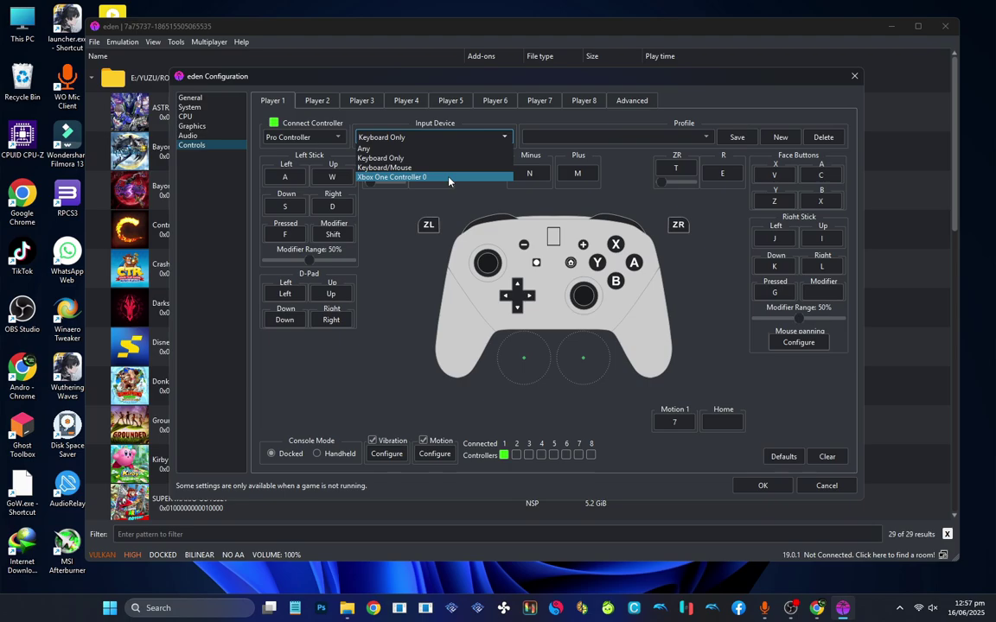
left_click(449, 177)
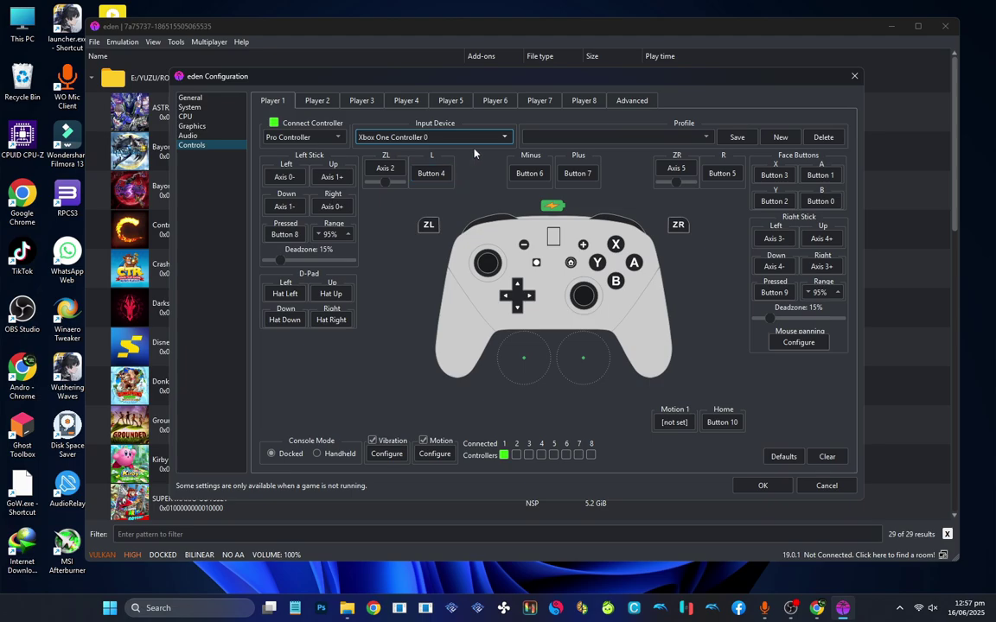
left_click(506, 136)
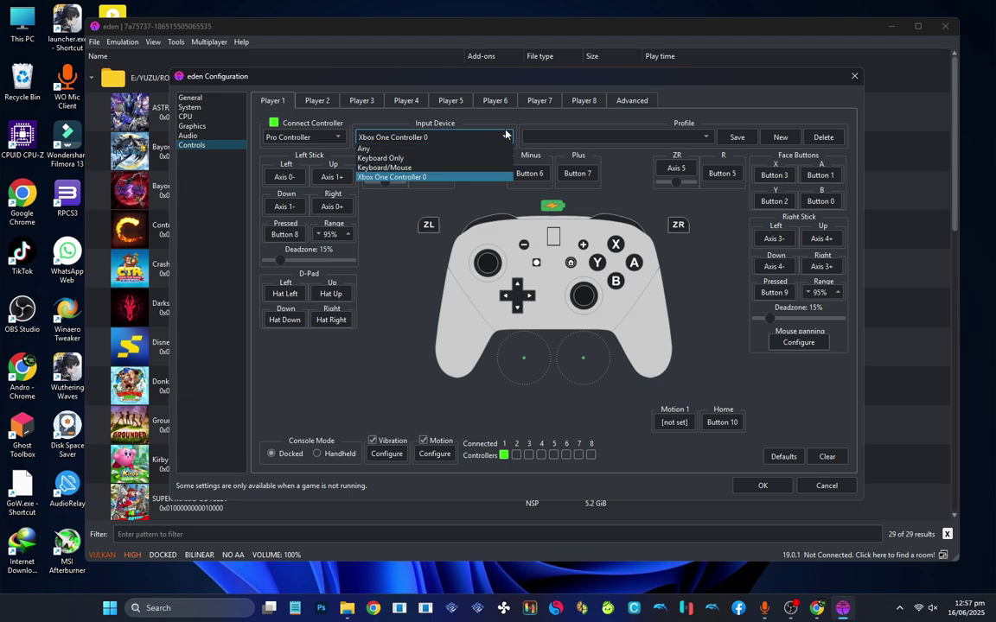
left_click(432, 177)
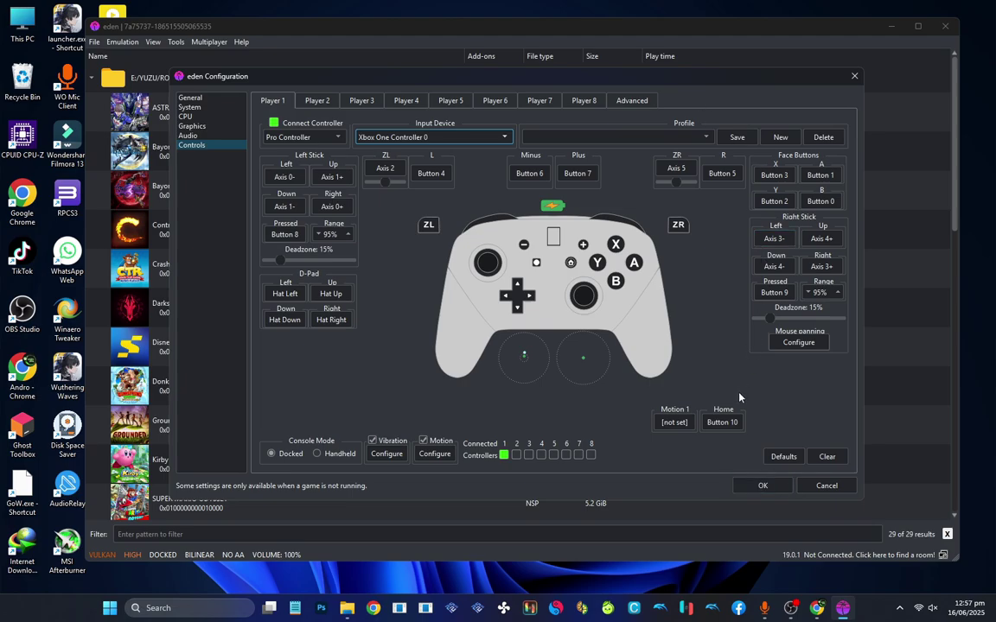
left_click(761, 489)
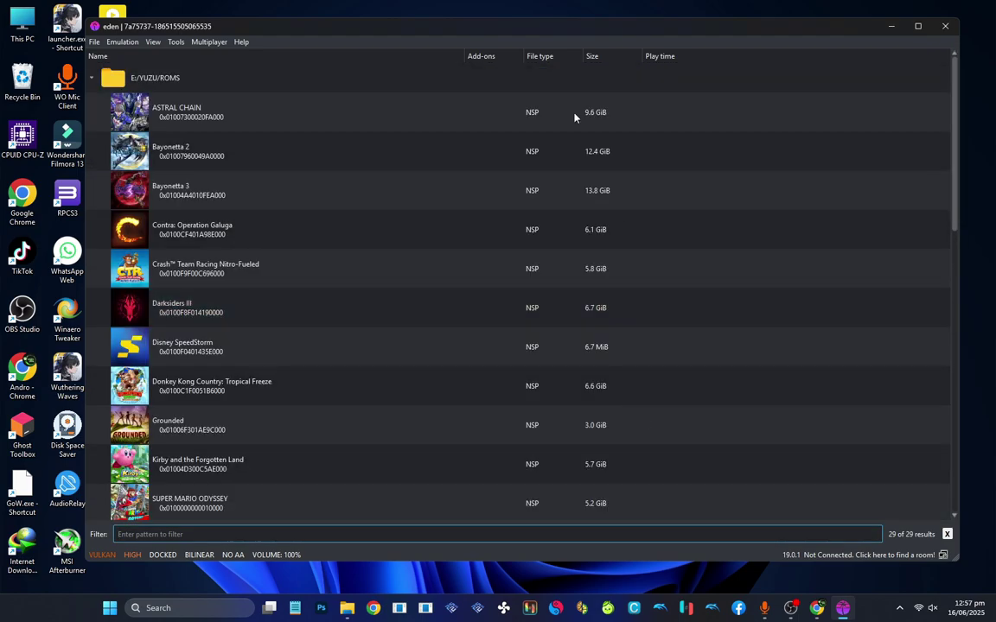
left_click(242, 152)
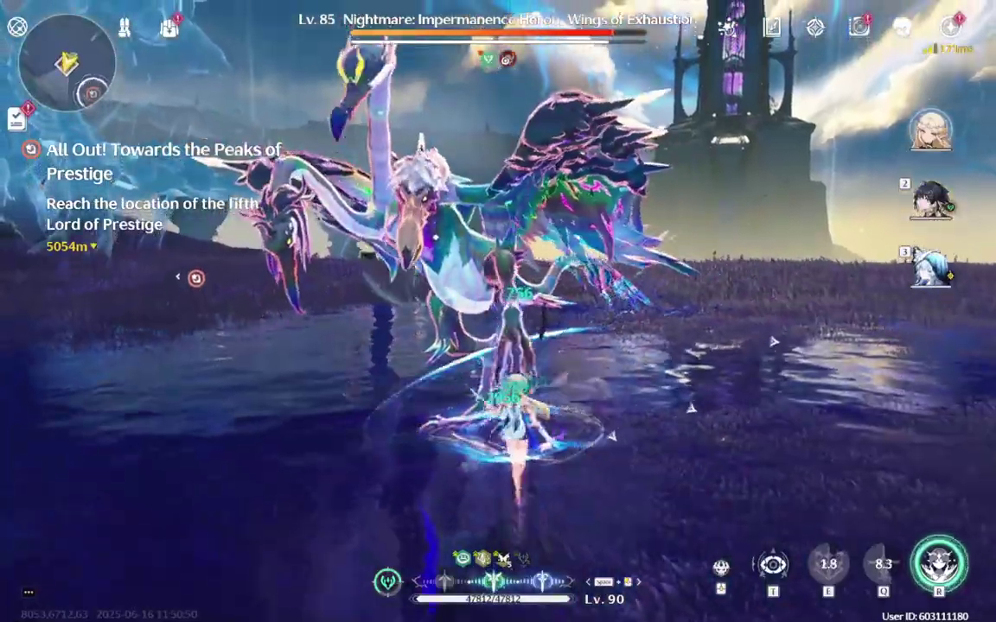
key("3")
key("e")
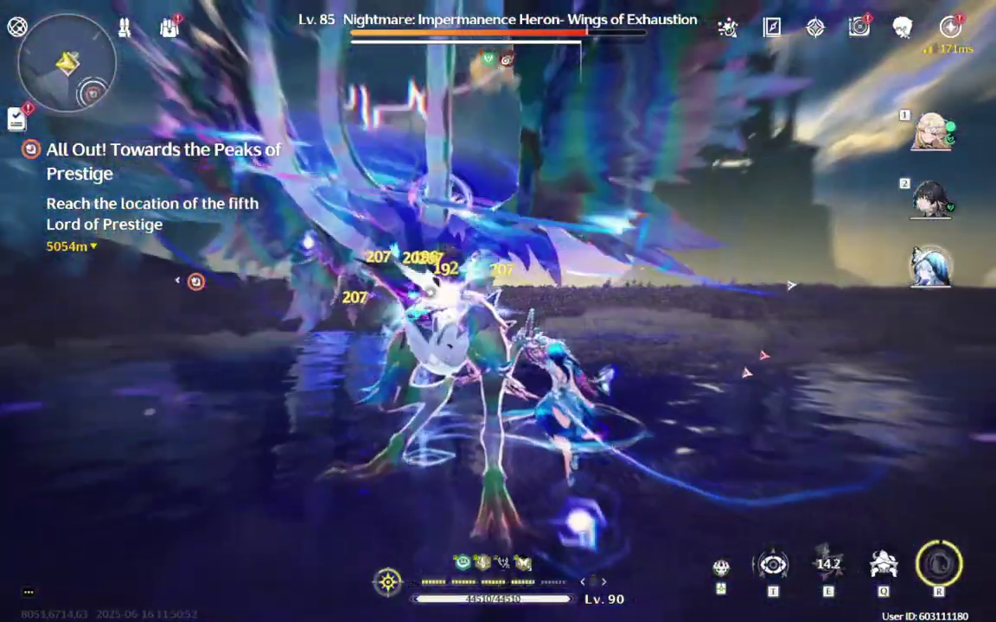
key("2")
key("e")
key("3")
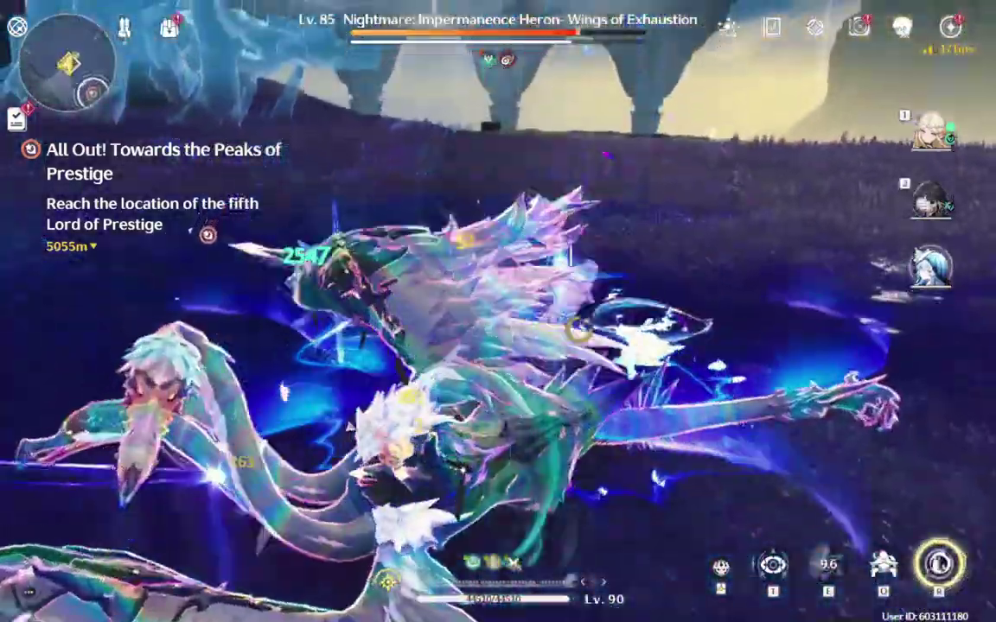
left_click(498, 311)
left_click(498, 311)
key("r")
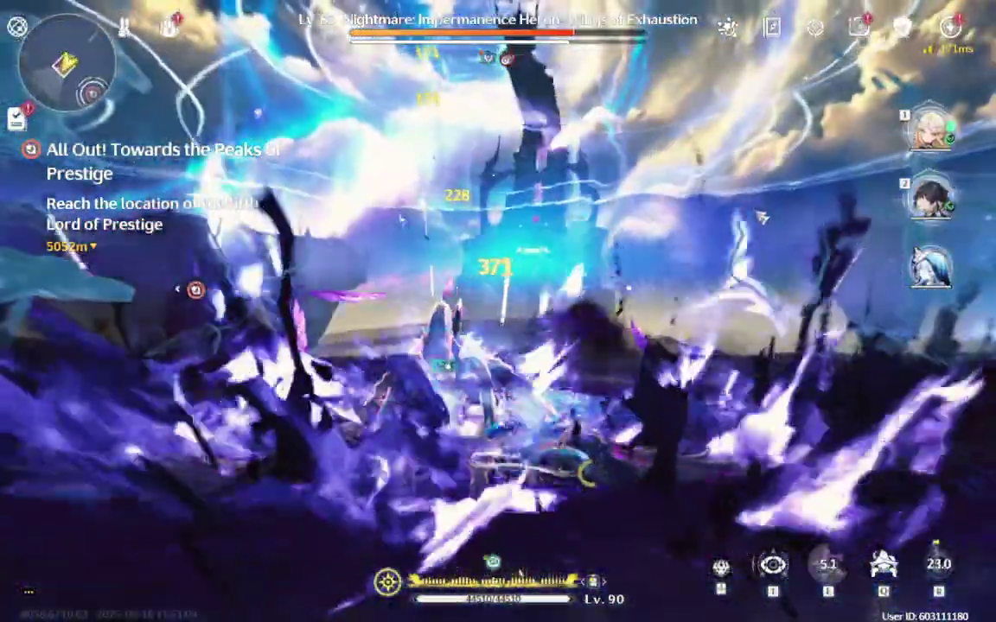
key("2")
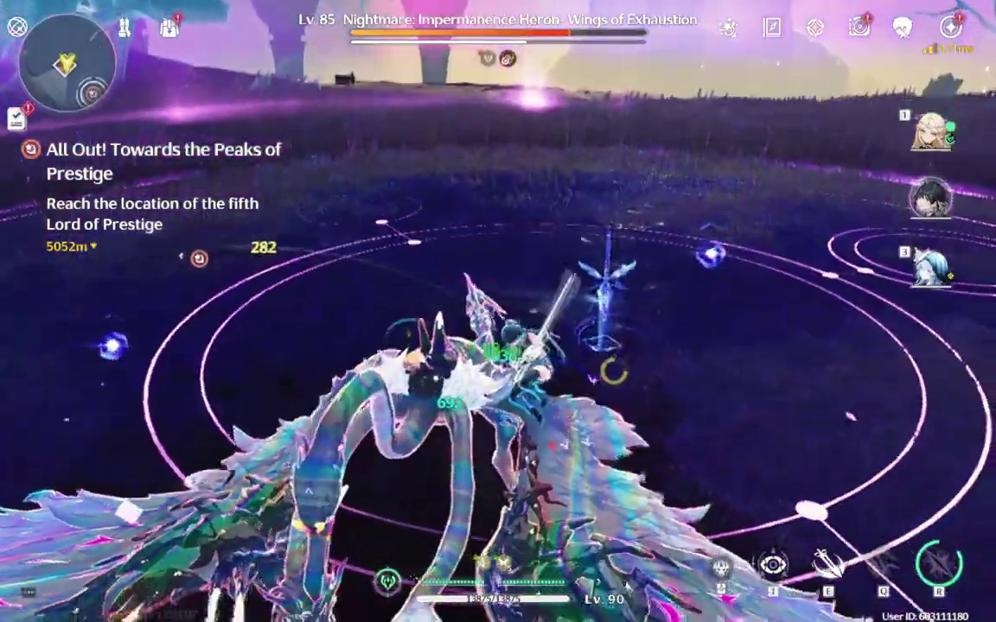
key("e")
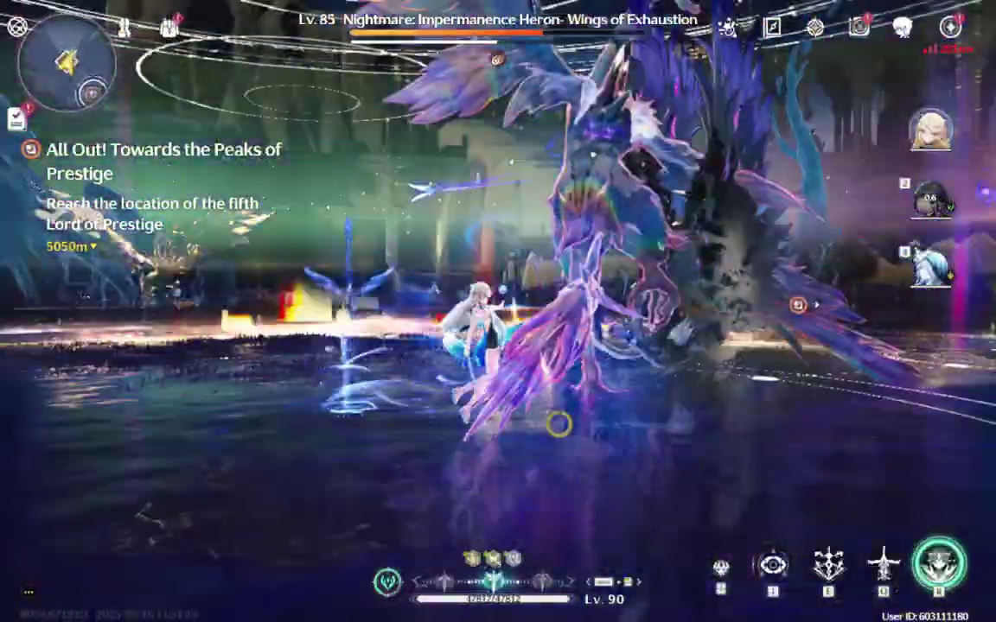
left_click(498, 311)
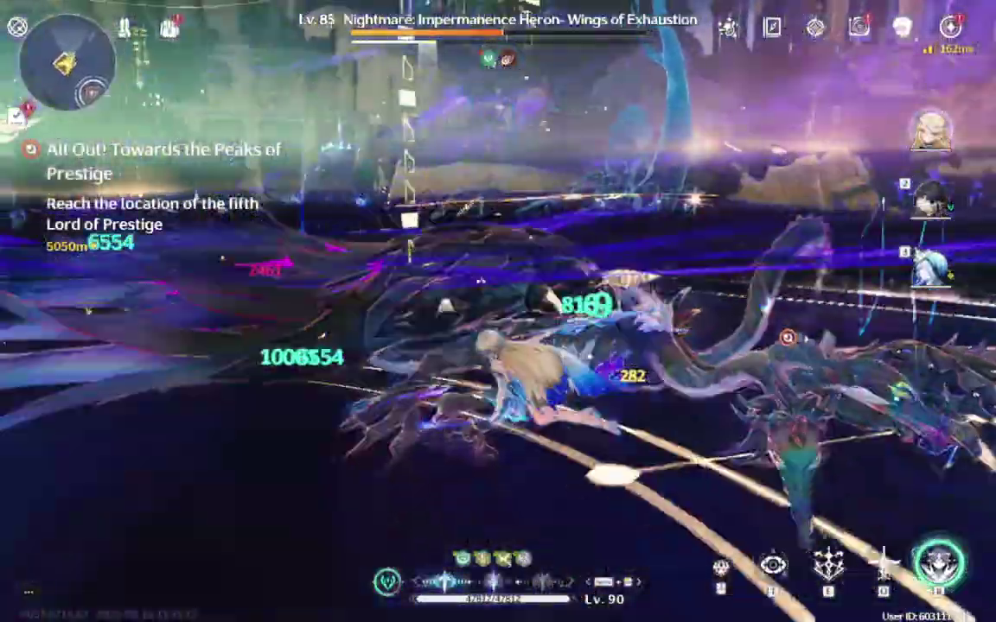
left_click(498, 311)
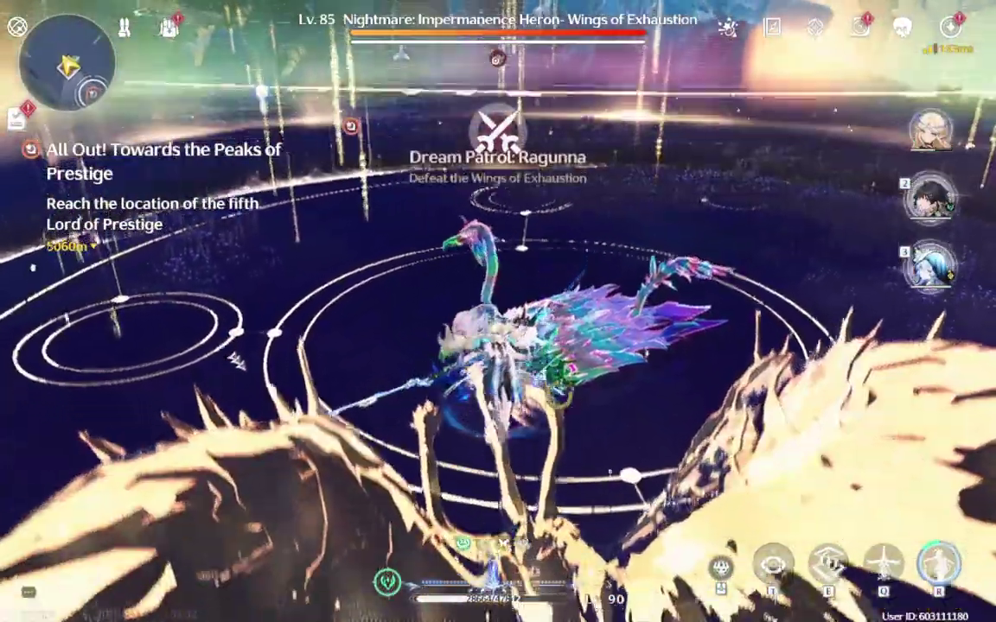
left_click(498, 311)
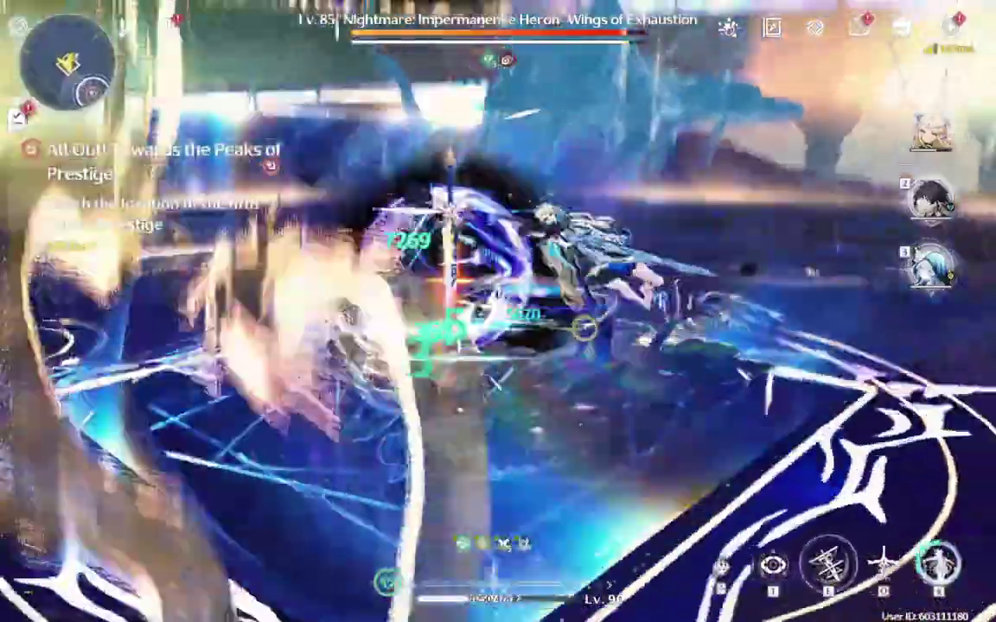
left_click(498, 311)
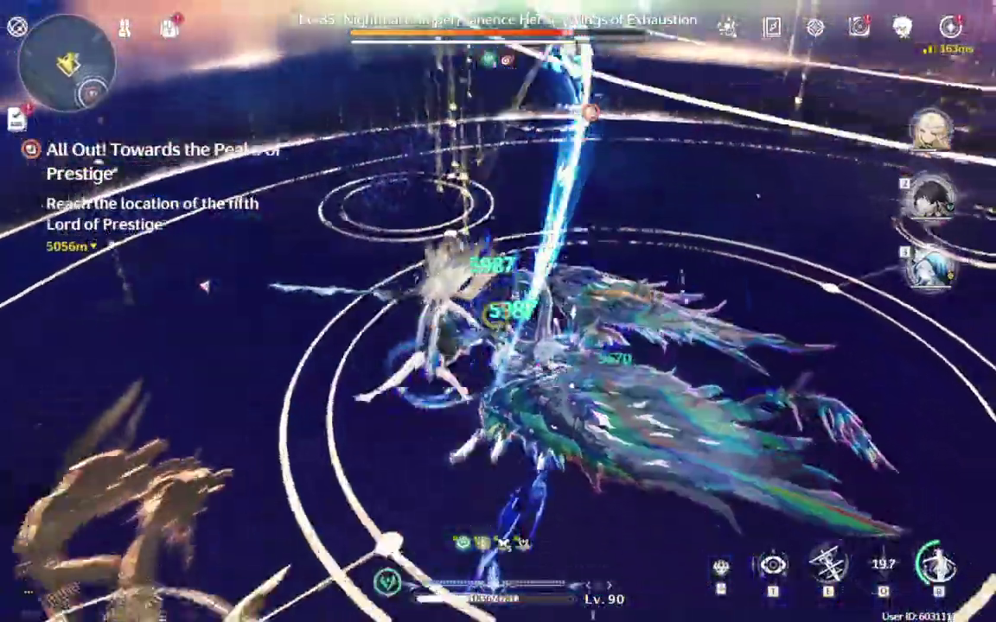
left_click(498, 311)
key("2")
key("e")
left_click(498, 311)
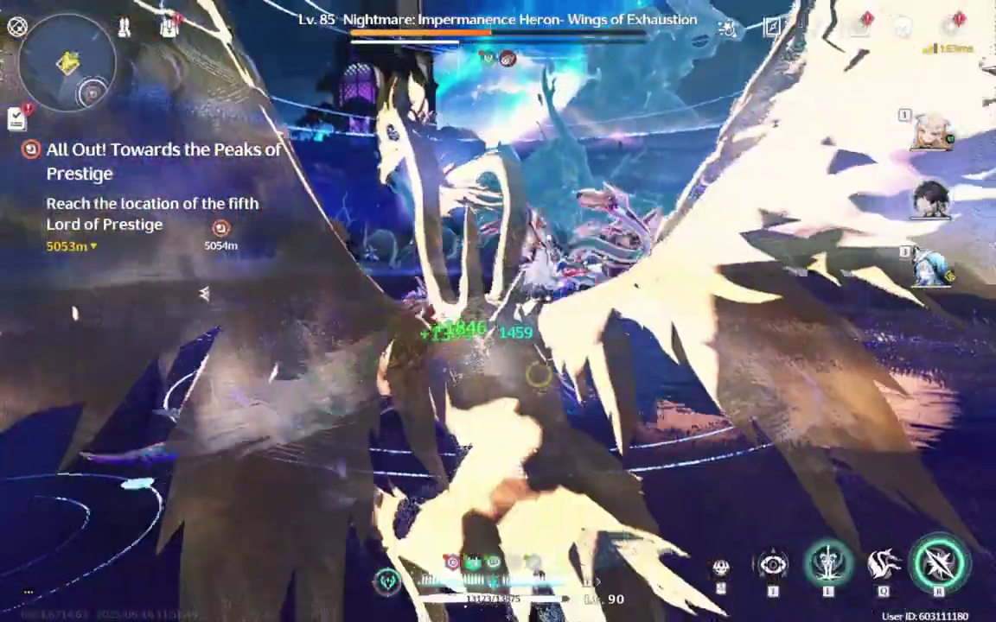
key("3")
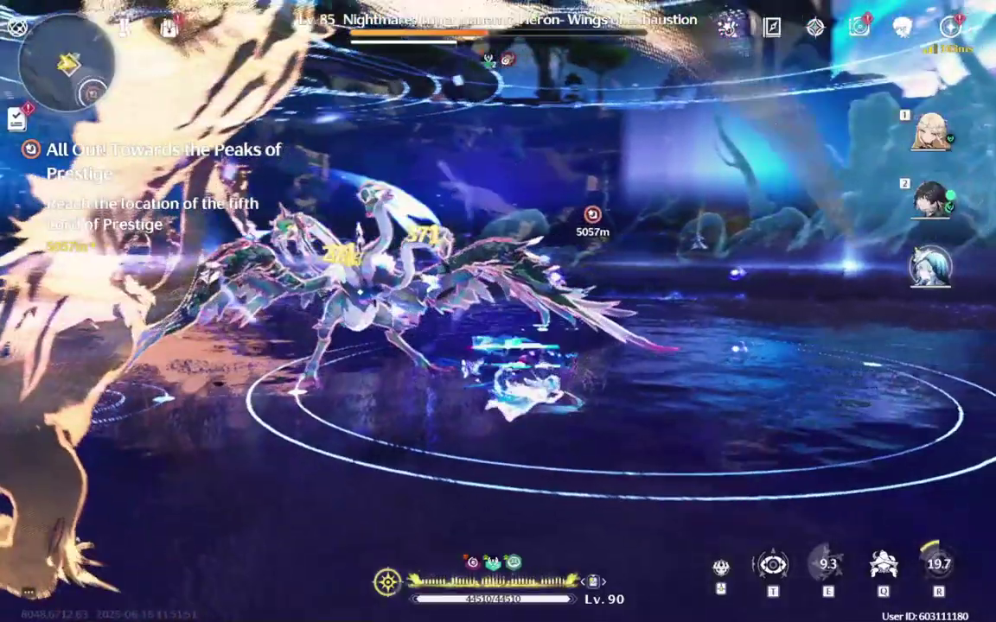
key("q")
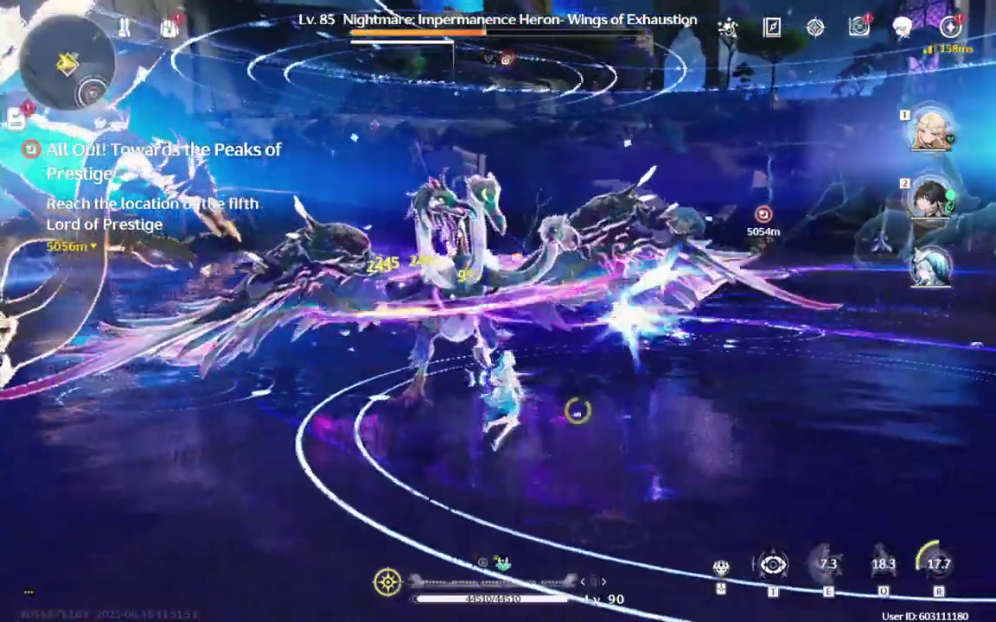
key("e")
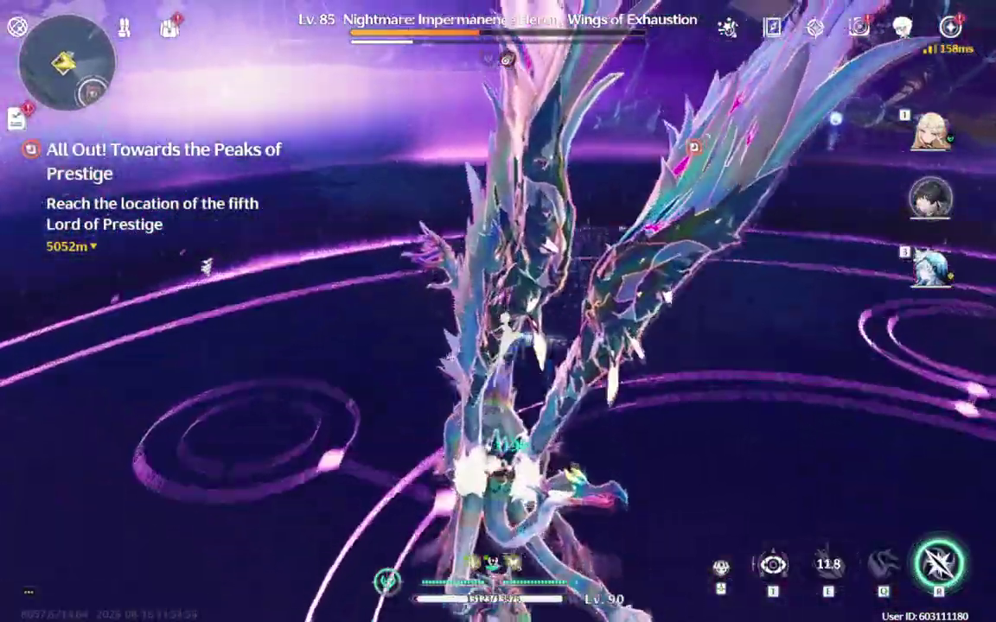